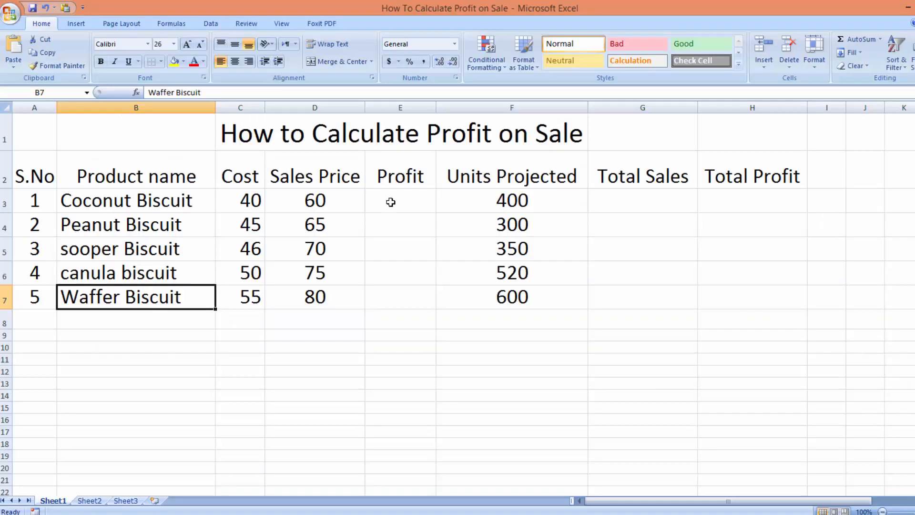
- Calculate Profit in E3 as sales price minus cost with =D3-C3, and fill the formula down to E7
{"action": "left_click", "coordinate": [390, 202]}
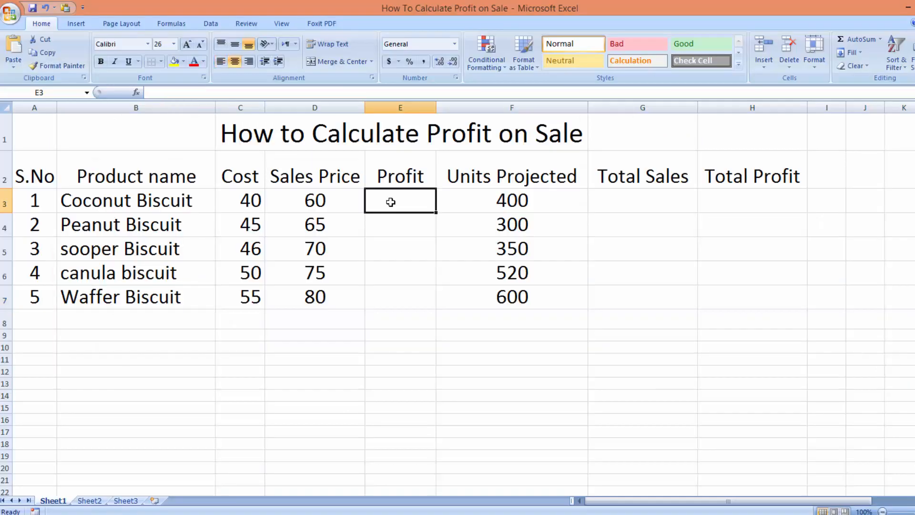
{"action": "type", "text": "="}
{"action": "left_click", "coordinate": [320, 200]}
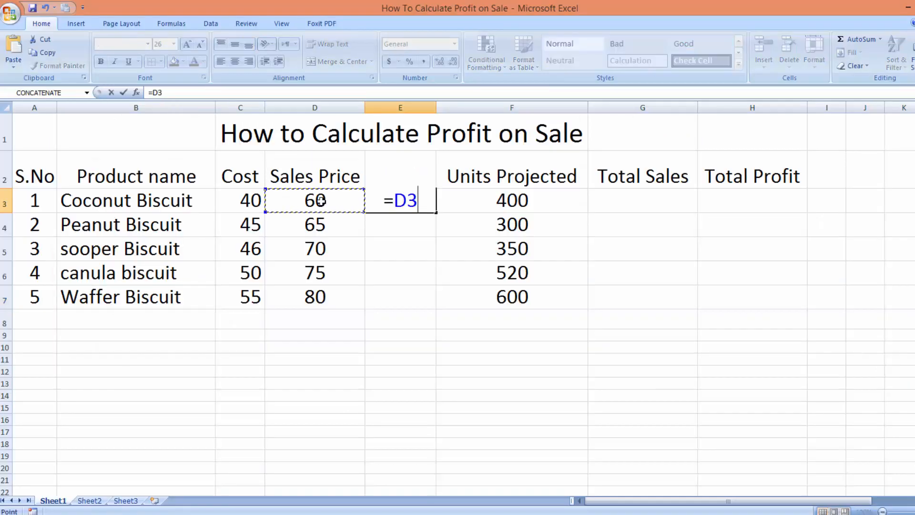
{"action": "type", "text": "-"}
{"action": "left_click", "coordinate": [244, 200]}
{"action": "key", "text": "Return"}
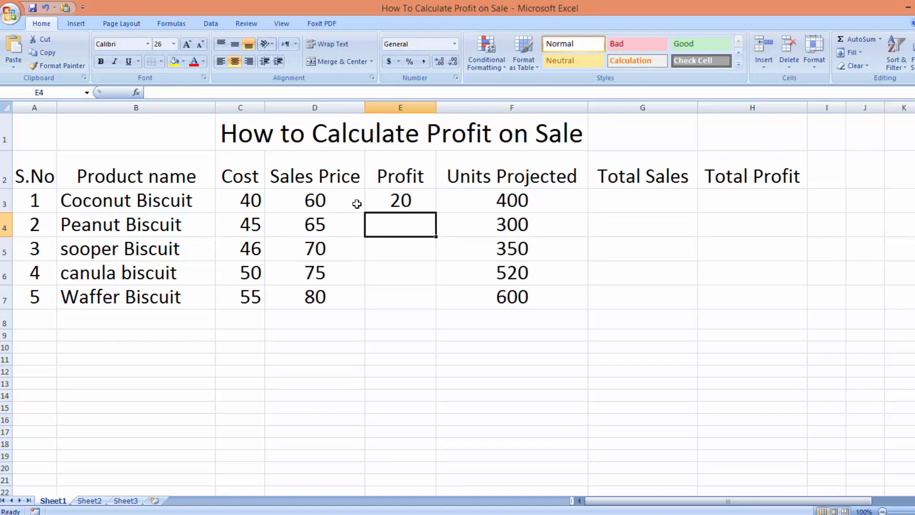
{"action": "left_click", "coordinate": [399, 202]}
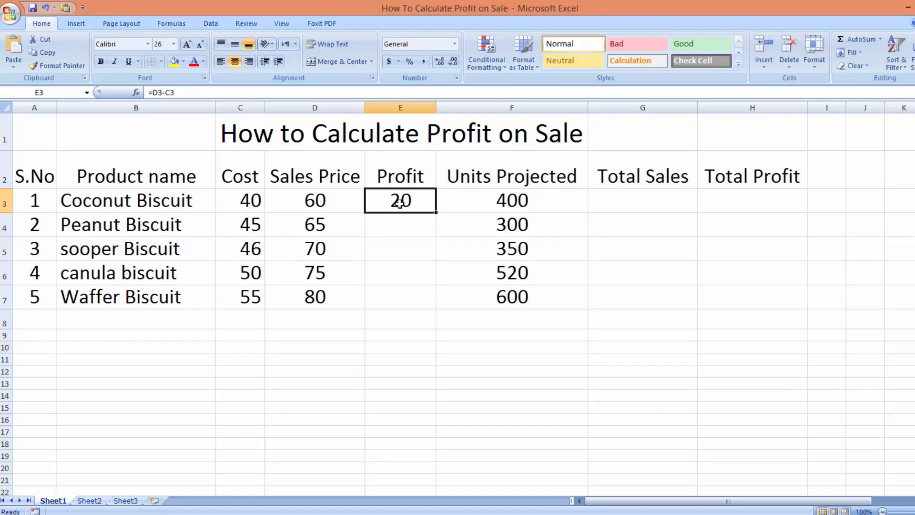
{"action": "double_click", "coordinate": [436, 212]}
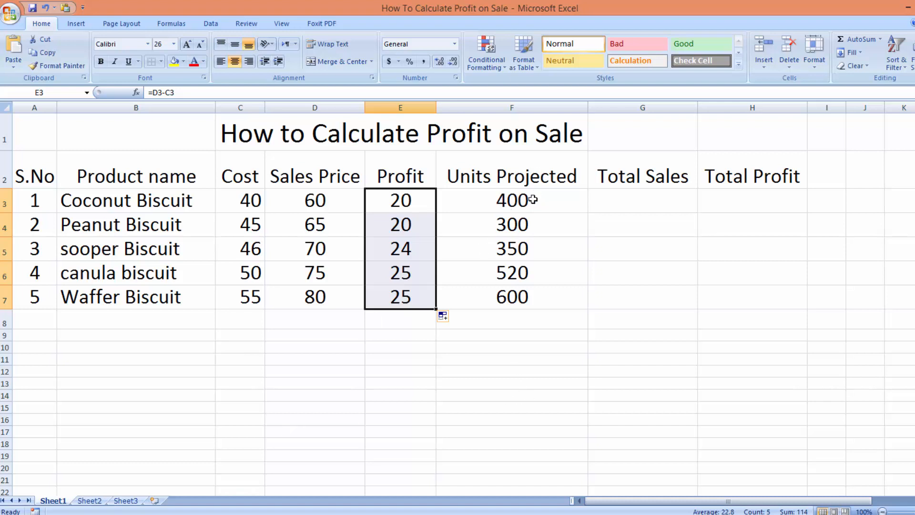
- Calculate Total Sales in G3 with =F3*D3 and fill the formula down to G7
{"action": "left_click", "coordinate": [629, 200]}
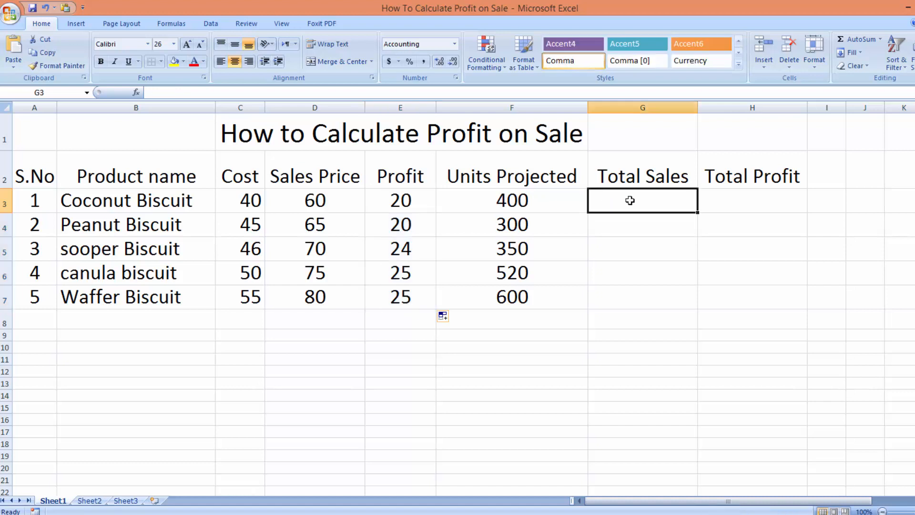
{"action": "type", "text": "="}
{"action": "left_click", "coordinate": [542, 205]}
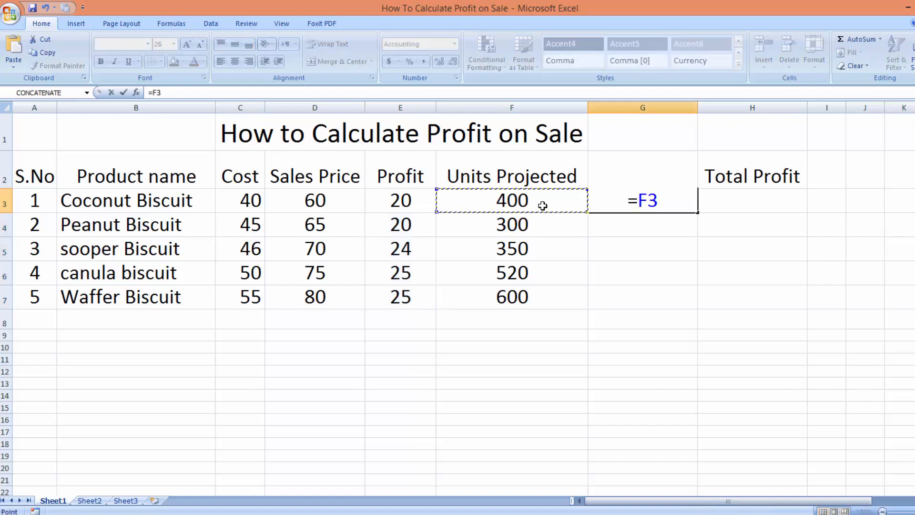
{"action": "type", "text": "*"}
{"action": "left_click", "coordinate": [308, 197]}
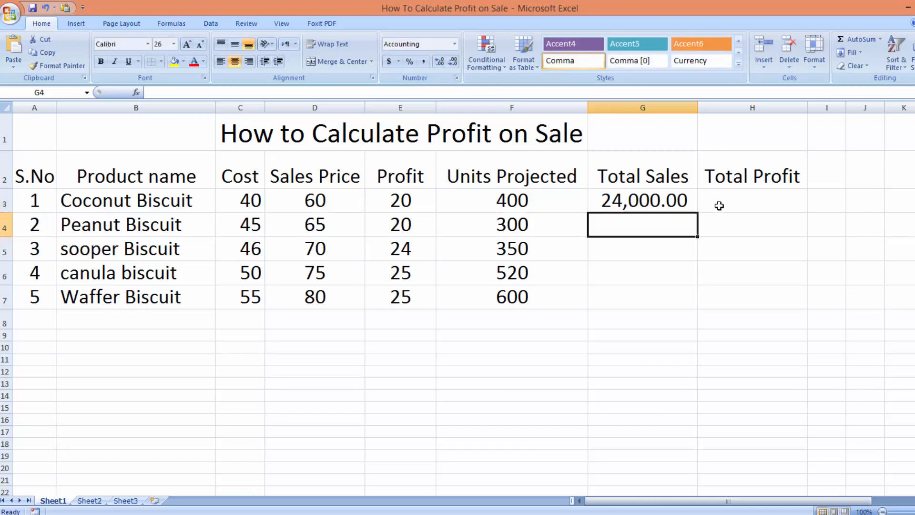
{"action": "left_click", "coordinate": [684, 201]}
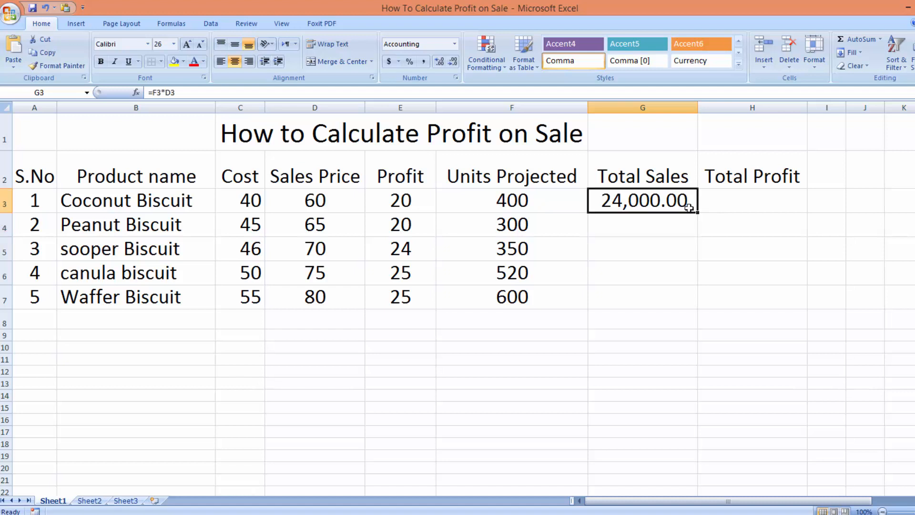
{"action": "double_click", "coordinate": [699, 214]}
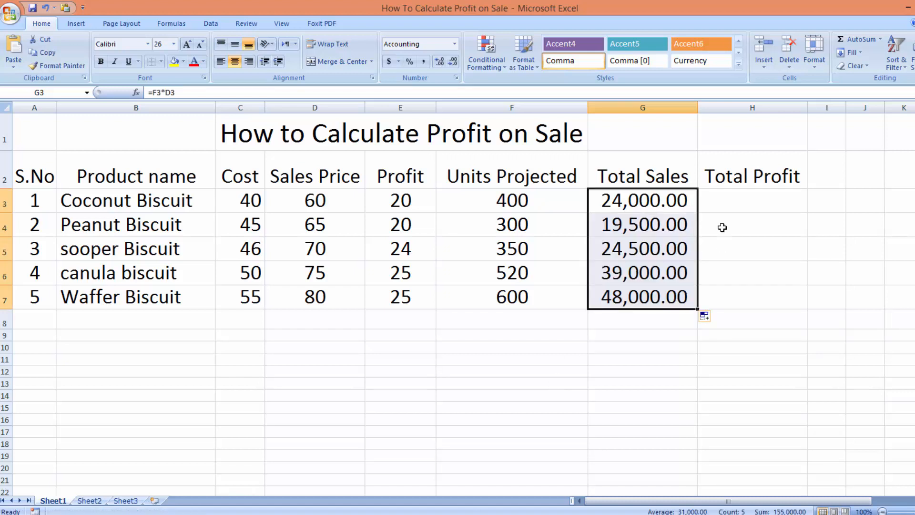
- Calculate Total Profit in H3 with =F3*E3 and fill the formula down to H7
{"action": "left_click", "coordinate": [724, 199]}
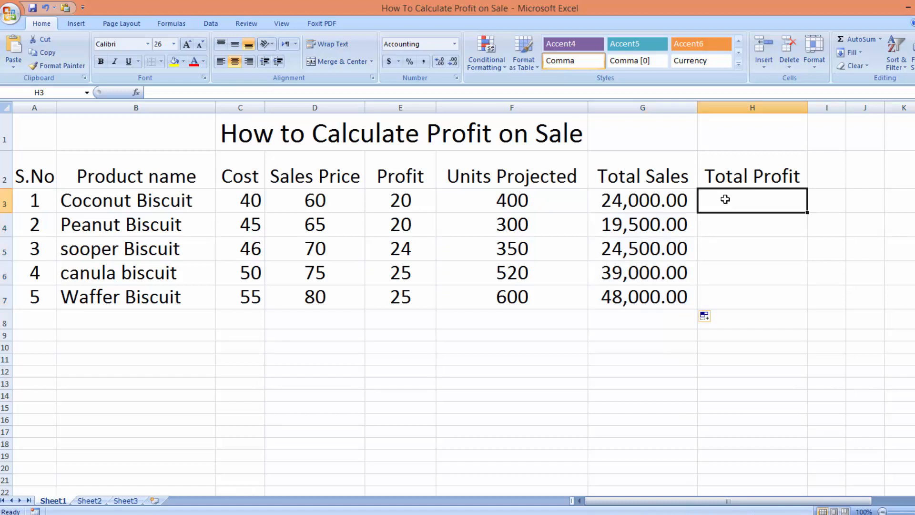
{"action": "type", "text": "="}
{"action": "left_click", "coordinate": [553, 202]}
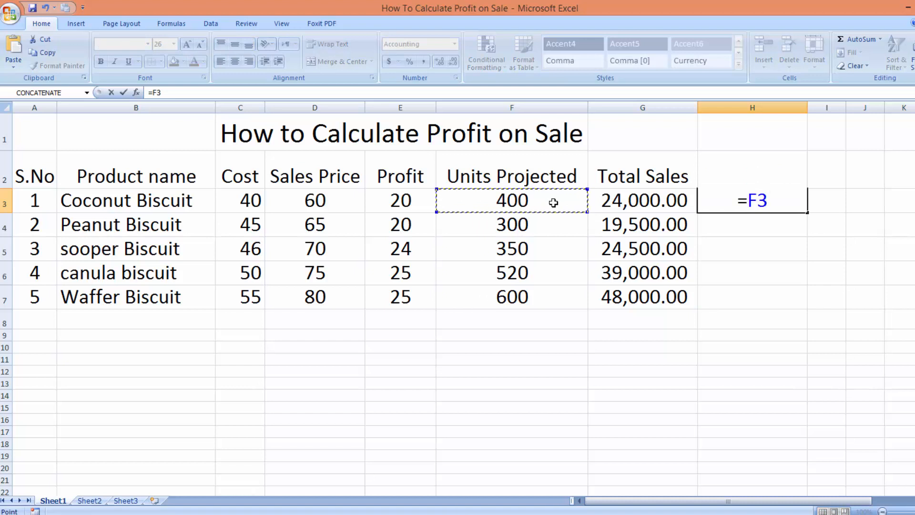
{"action": "type", "text": "*"}
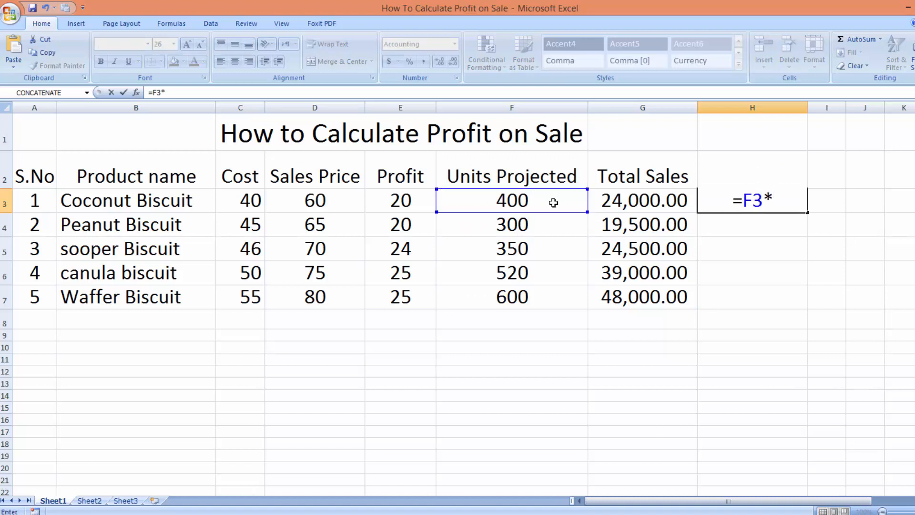
{"action": "left_click", "coordinate": [404, 200]}
{"action": "key", "text": "Return"}
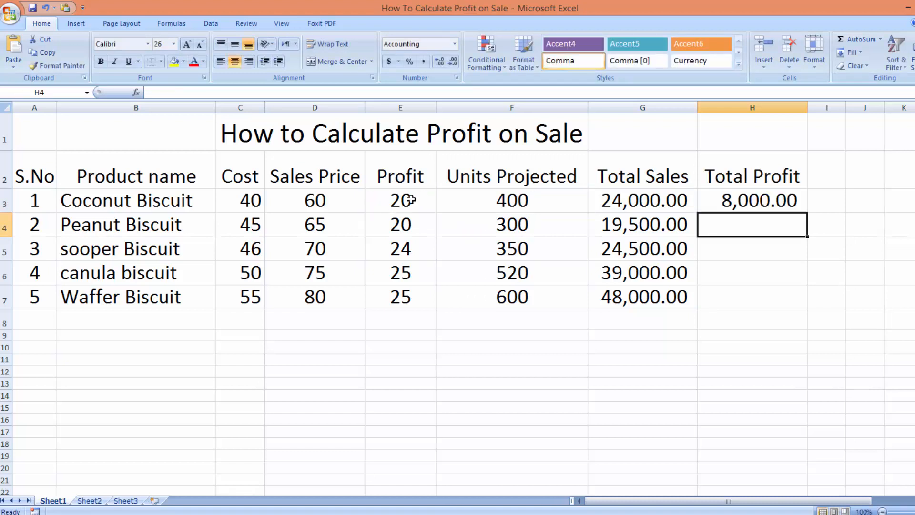
{"action": "left_click", "coordinate": [806, 209]}
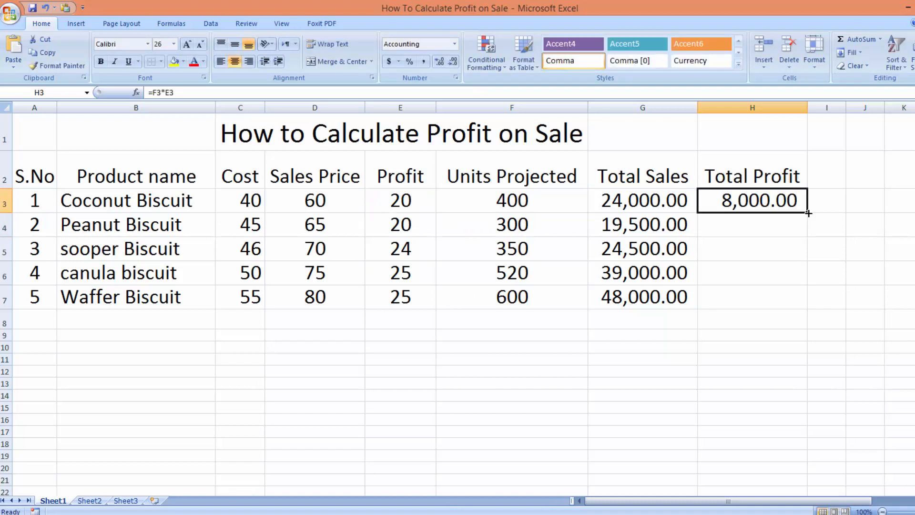
{"action": "double_click", "coordinate": [808, 213]}
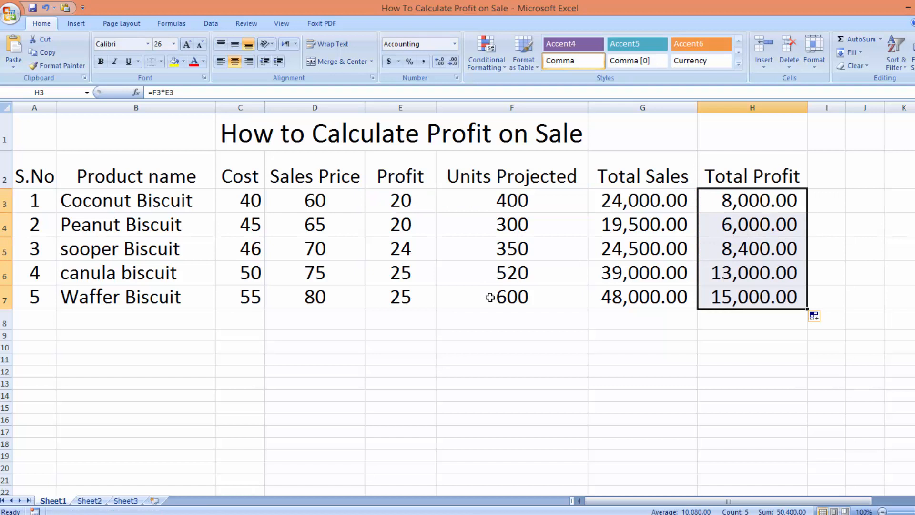
{"action": "left_click", "coordinate": [469, 372]}
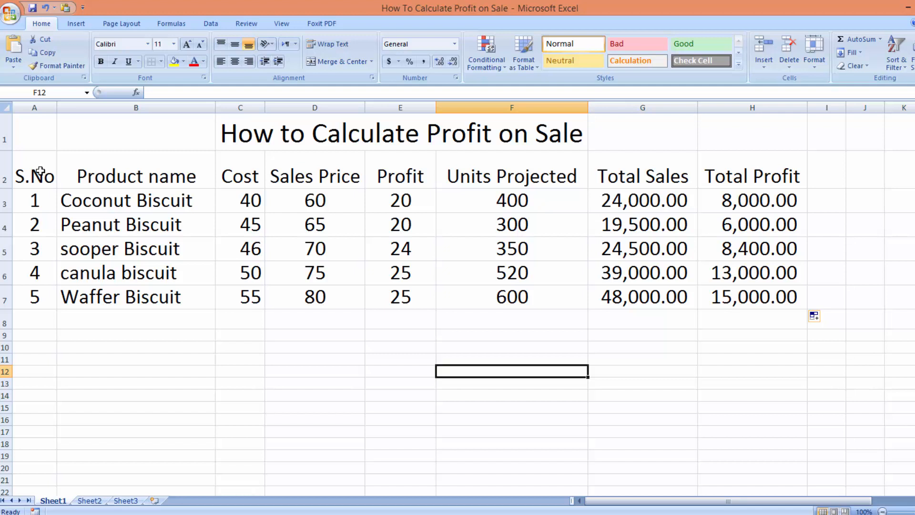
- Vertically centre and underline the column headings in A2:H2
{"action": "left_click_drag", "start_coordinate": [40, 170], "coordinate": [704, 175]}
{"action": "left_click", "coordinate": [233, 45]}
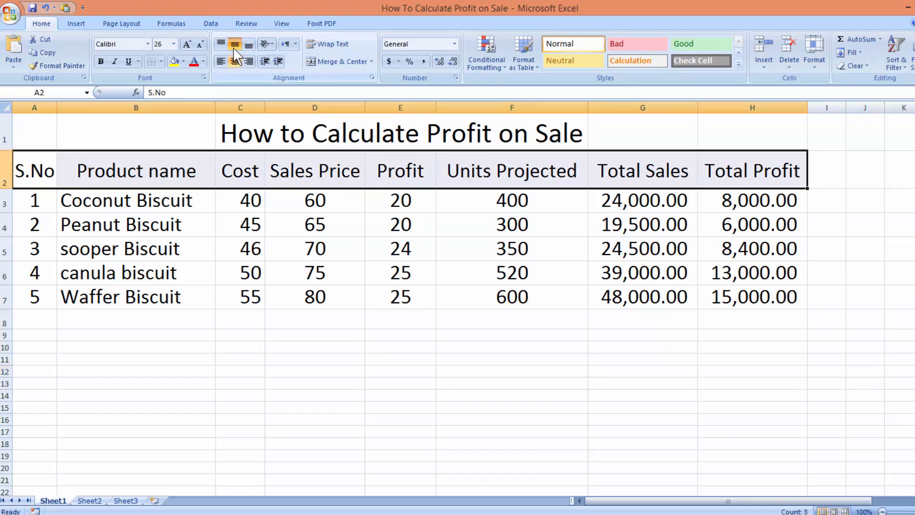
{"action": "left_click", "coordinate": [126, 64]}
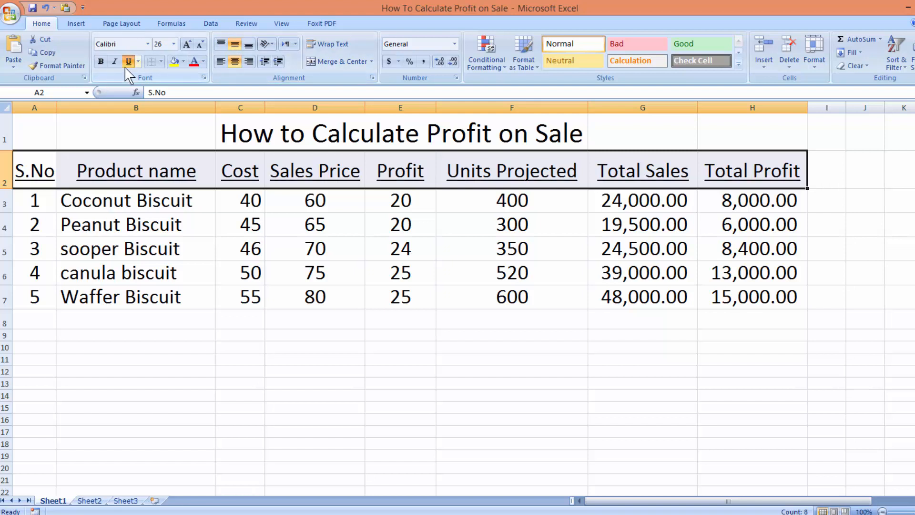
- Apply All Borders and a Thick Box Border to the table range A2:H7
{"action": "left_click_drag", "start_coordinate": [35, 171], "coordinate": [729, 301]}
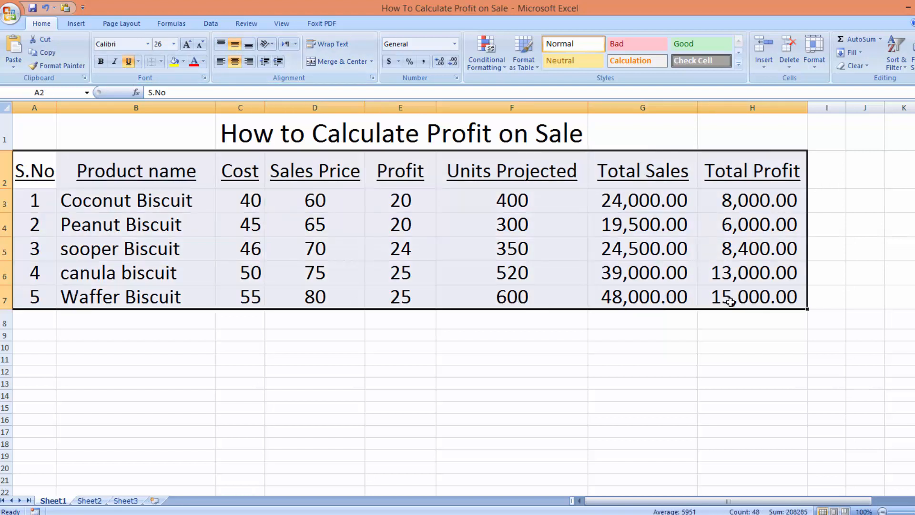
{"action": "left_click", "coordinate": [161, 62]}
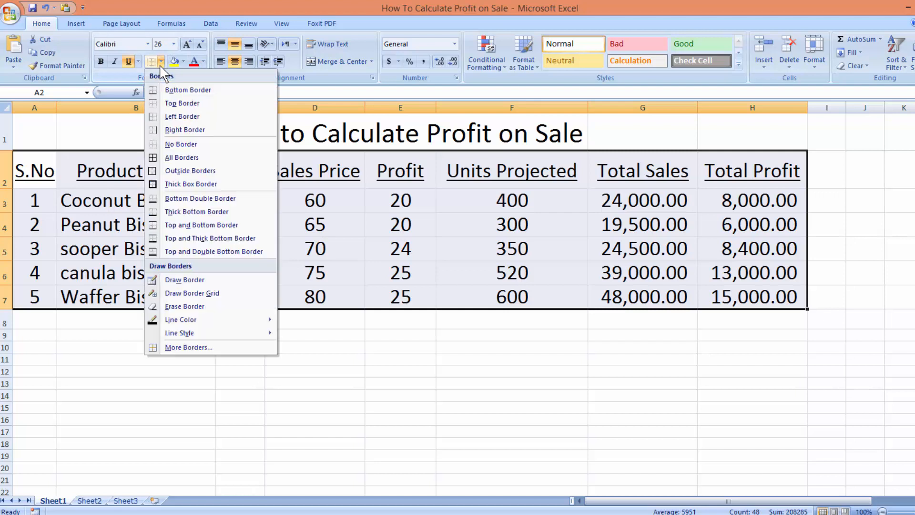
{"action": "left_click", "coordinate": [174, 157]}
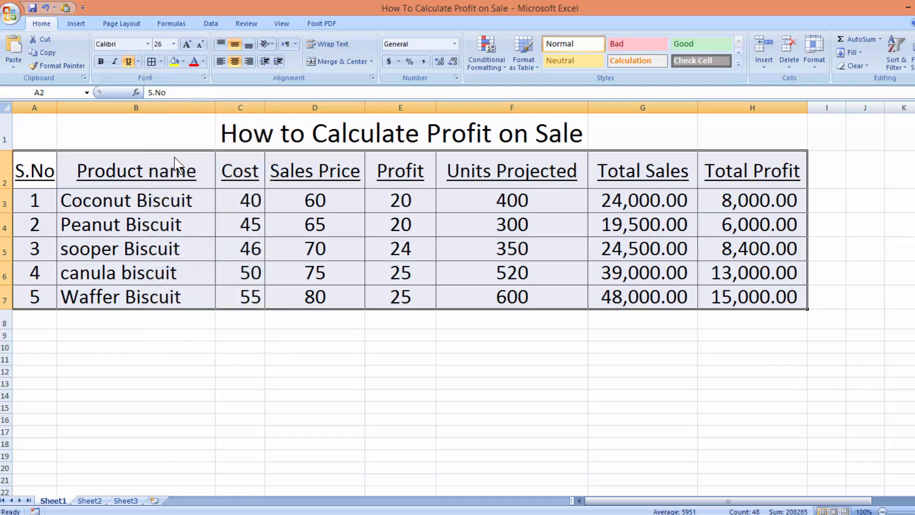
{"action": "left_click", "coordinate": [162, 62]}
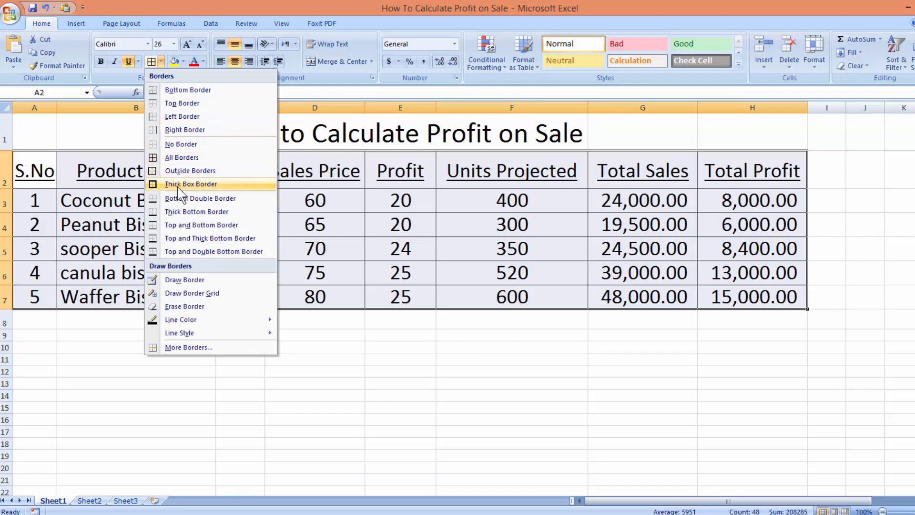
{"action": "left_click", "coordinate": [175, 184]}
{"action": "left_click", "coordinate": [280, 315]}
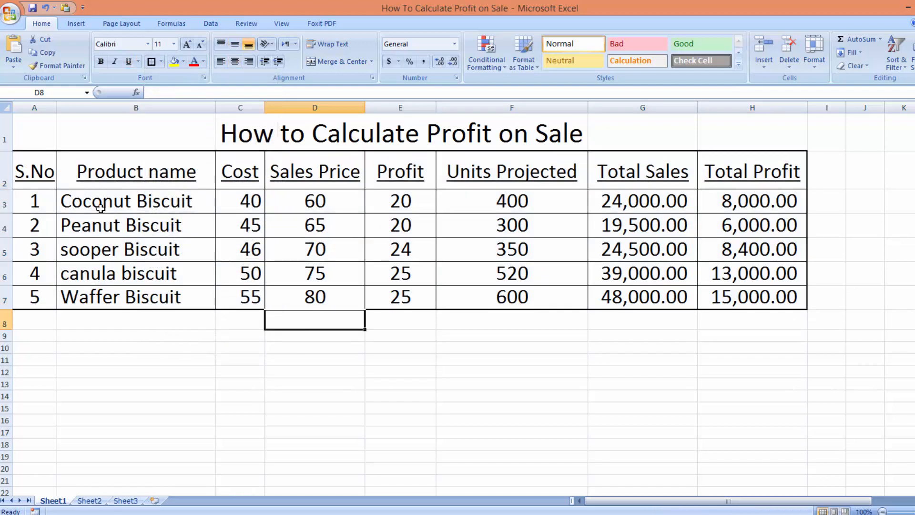
- Outline the heading row A2:H2 with a Thick Box Border
{"action": "left_click_drag", "start_coordinate": [49, 174], "coordinate": [716, 172]}
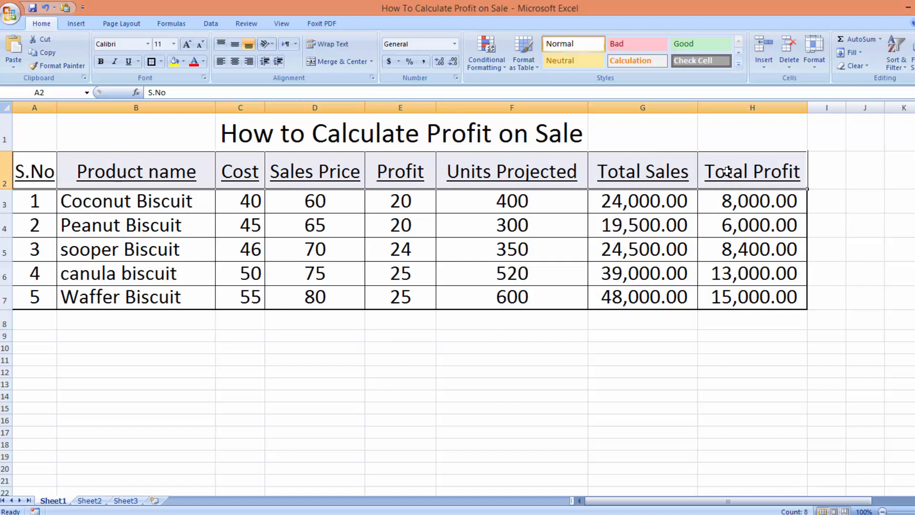
{"action": "left_click", "coordinate": [151, 61]}
{"action": "left_click", "coordinate": [387, 287]}
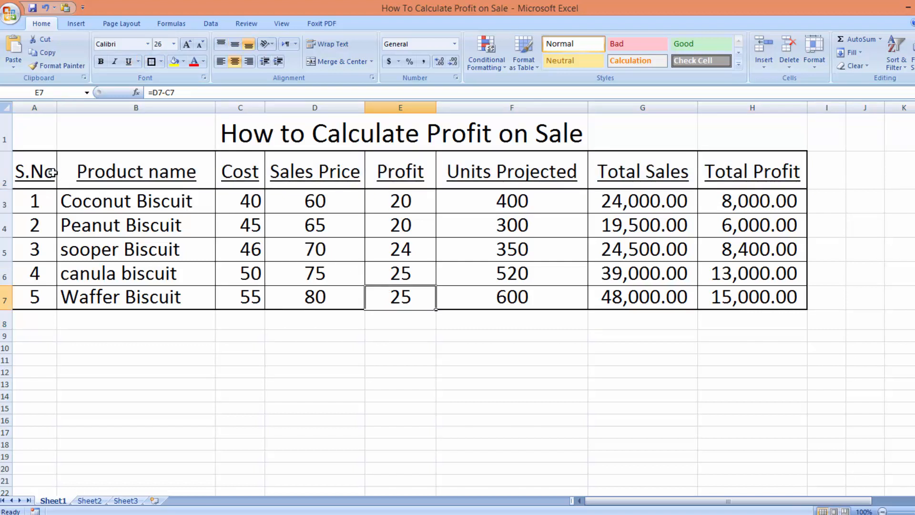
- Make the column headings in A2:H2 bold
{"action": "left_click_drag", "start_coordinate": [53, 173], "coordinate": [694, 174]}
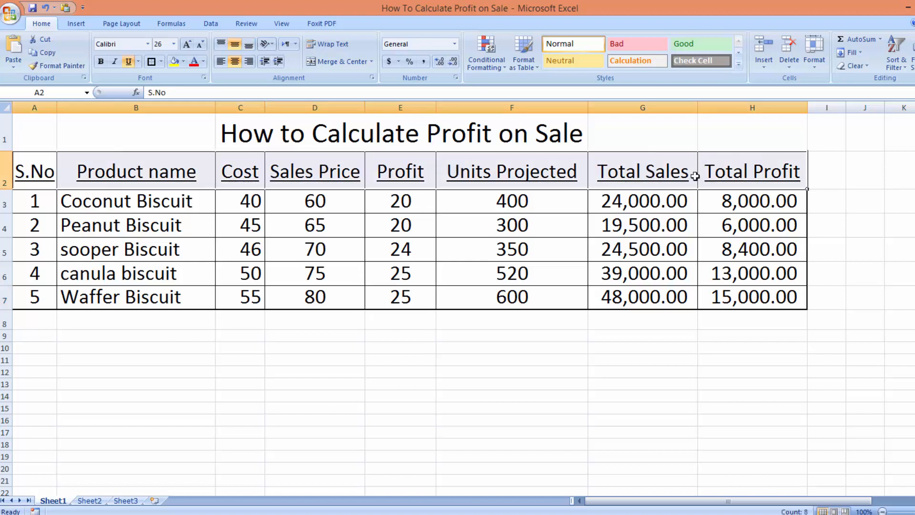
{"action": "left_click", "coordinate": [100, 62]}
{"action": "left_click", "coordinate": [400, 133]}
- Insert a blank row above the heading row, between the title and the table
{"action": "left_click", "coordinate": [3, 159]}
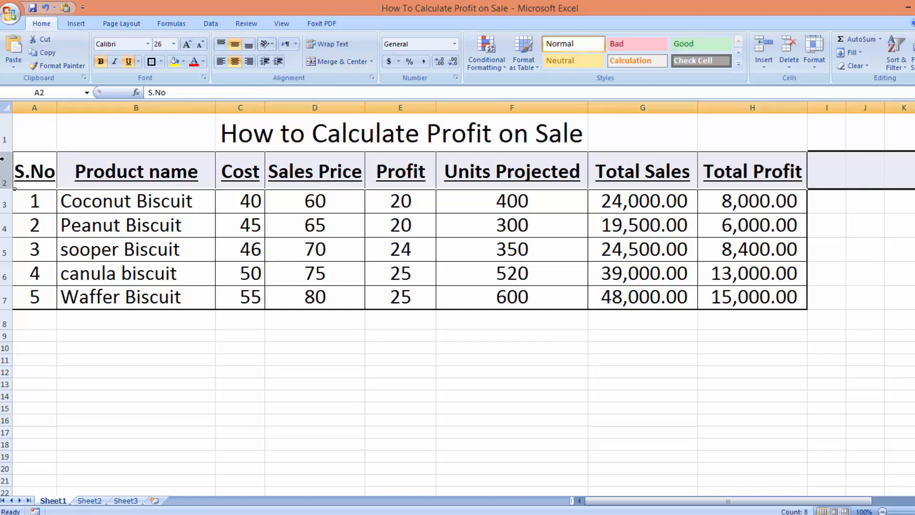
{"action": "right_click", "coordinate": [2, 159]}
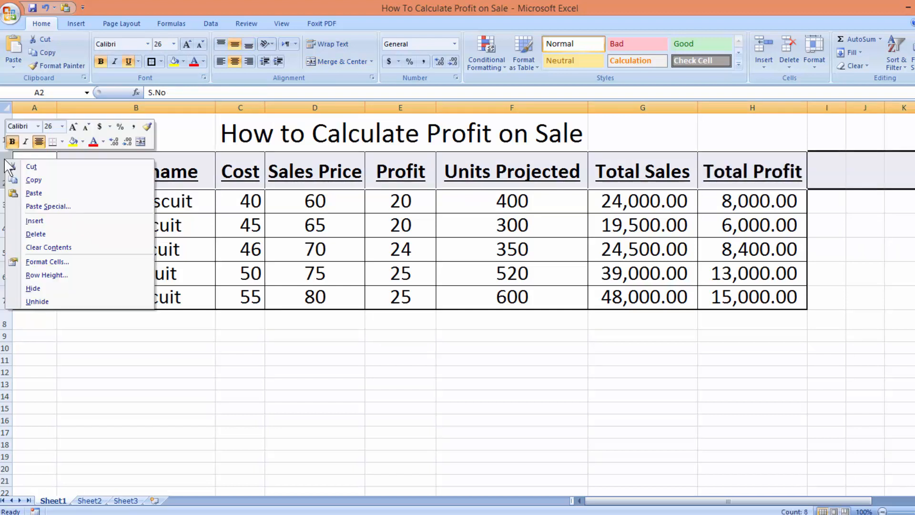
{"action": "left_click", "coordinate": [29, 215]}
- Underline and bold the title "How to Calculate Profit on Sale" and reduce its font size to 28
{"action": "left_click", "coordinate": [400, 133]}
{"action": "left_click", "coordinate": [129, 63]}
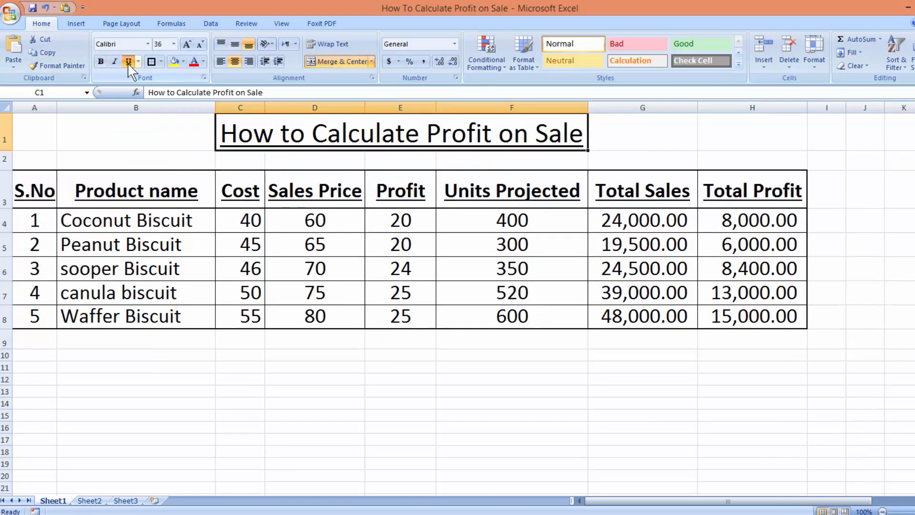
{"action": "left_click", "coordinate": [100, 62]}
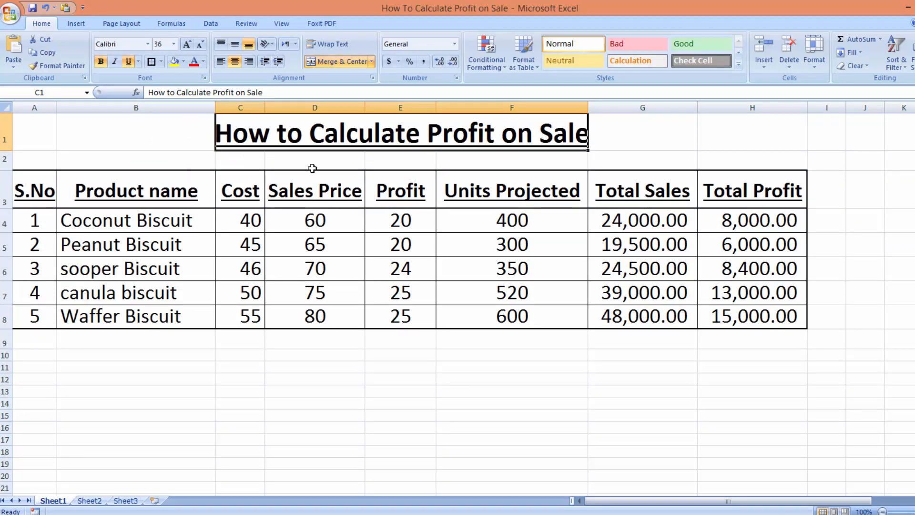
{"action": "left_click", "coordinate": [201, 45]}
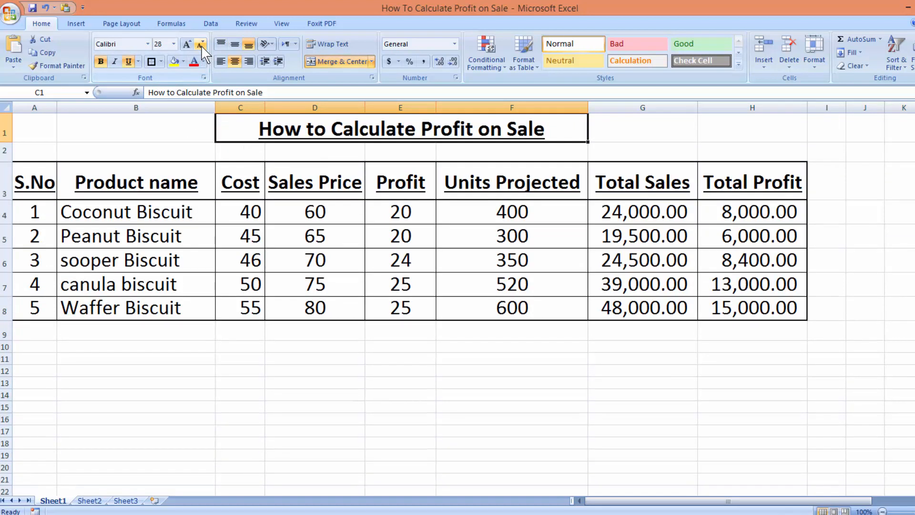
{"action": "left_click", "coordinate": [324, 227]}
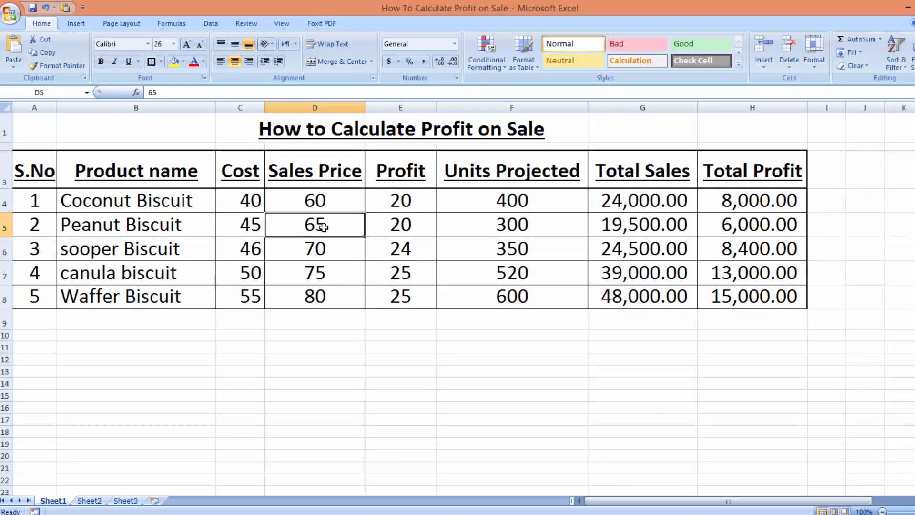
- Fill the heading row A3:H3 with standard dark blue and set its font colour to white
{"action": "left_click_drag", "start_coordinate": [53, 167], "coordinate": [717, 176]}
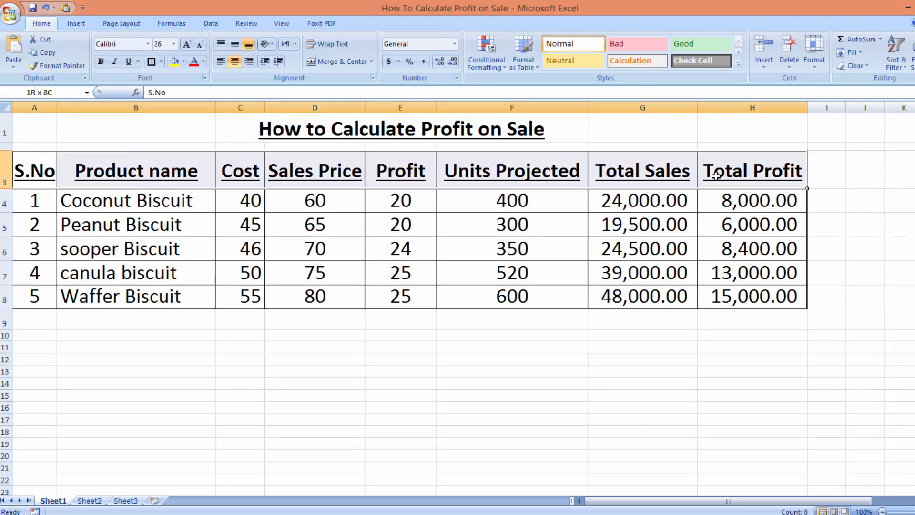
{"action": "left_click", "coordinate": [184, 62]}
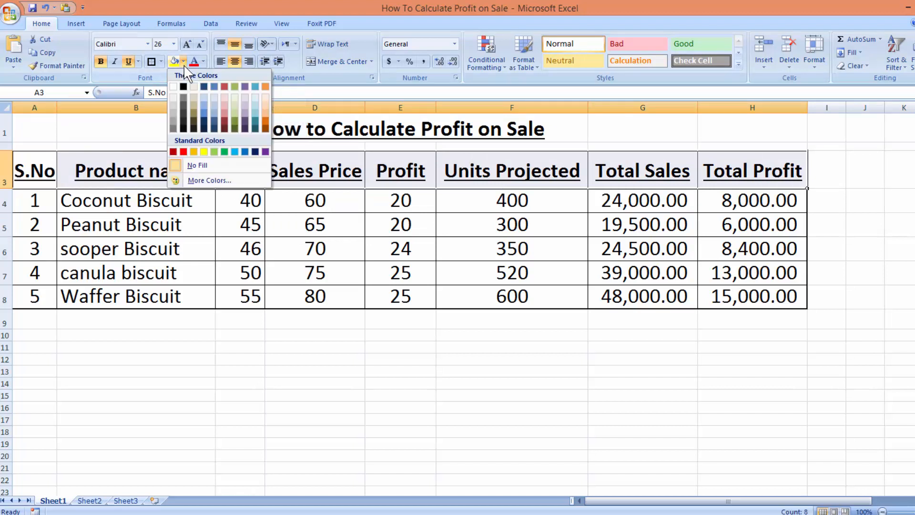
{"action": "left_click", "coordinate": [251, 152]}
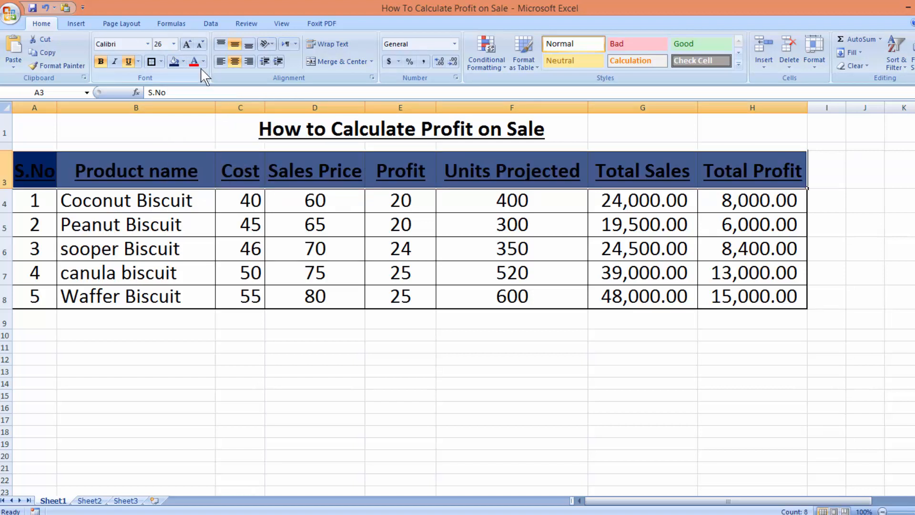
{"action": "left_click", "coordinate": [203, 62]}
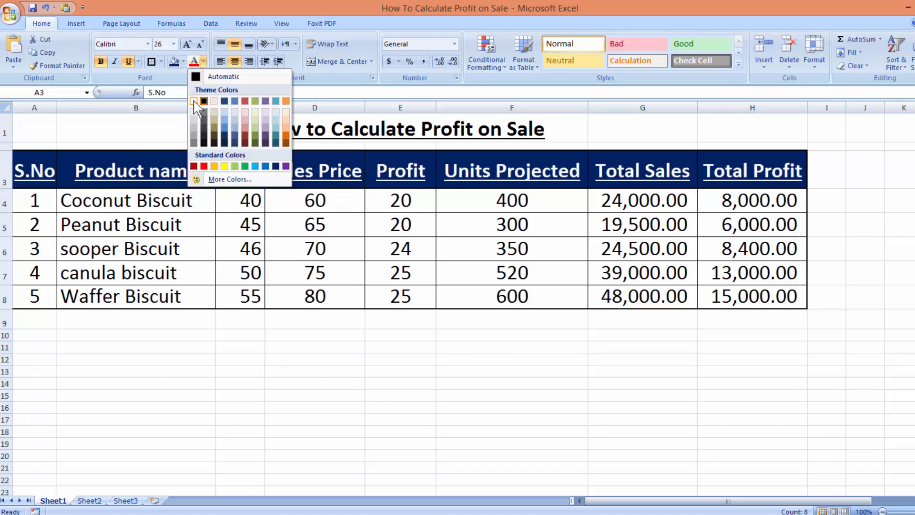
{"action": "left_click", "coordinate": [194, 101]}
{"action": "left_click", "coordinate": [389, 265]}
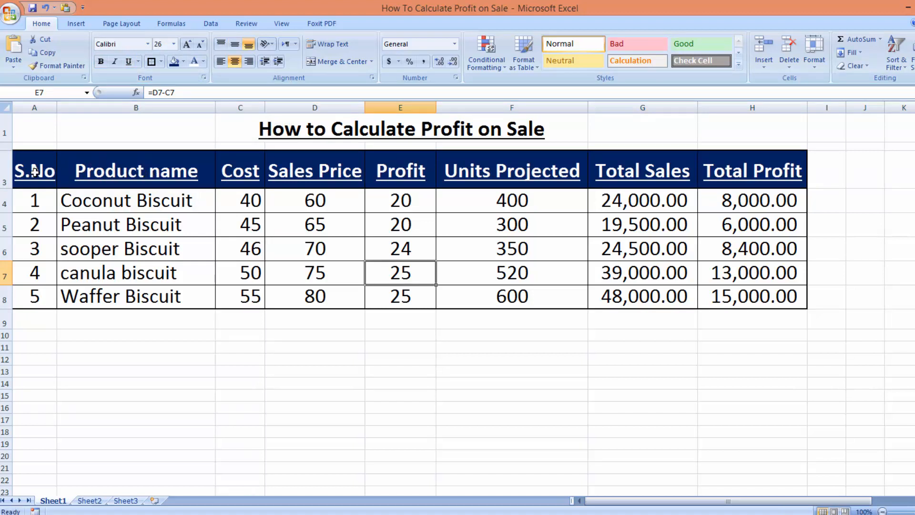
- Format the range A3:H8 as a table with headers, using the dark purple table style
{"action": "left_click_drag", "start_coordinate": [34, 171], "coordinate": [703, 277]}
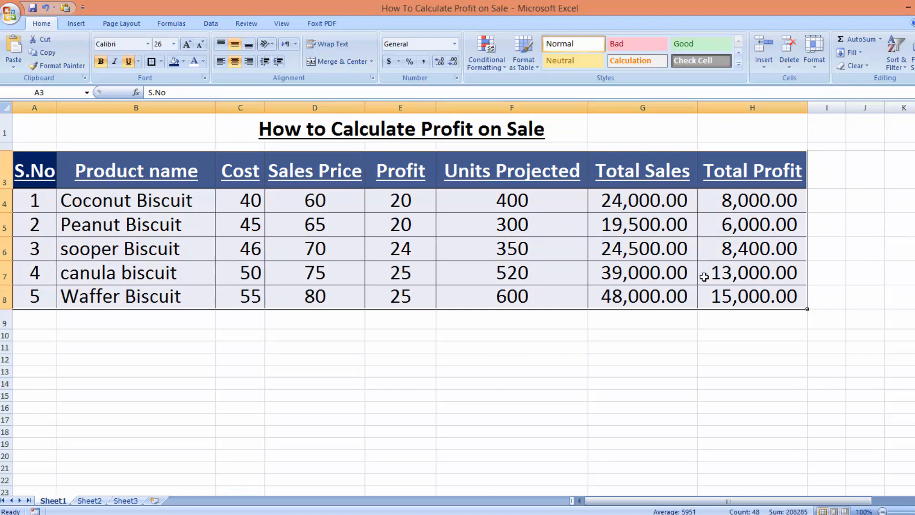
{"action": "left_click", "coordinate": [530, 66]}
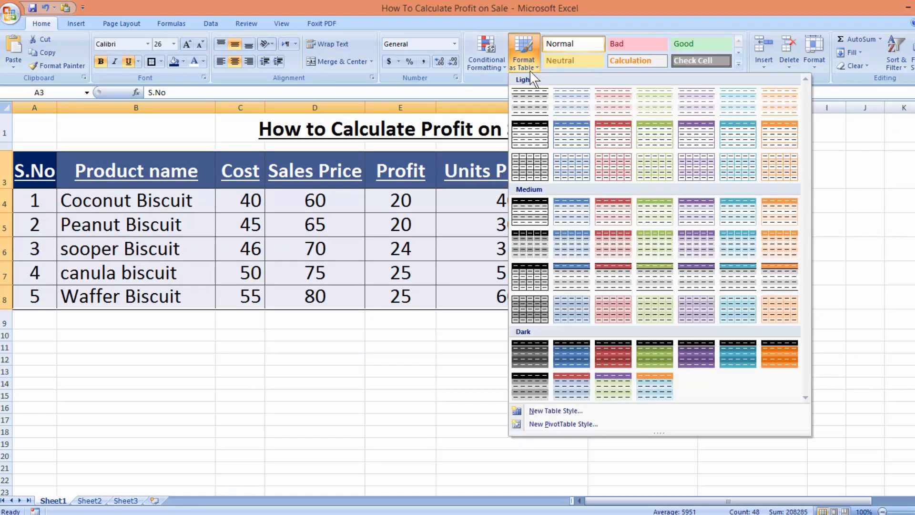
{"action": "left_click", "coordinate": [549, 414]}
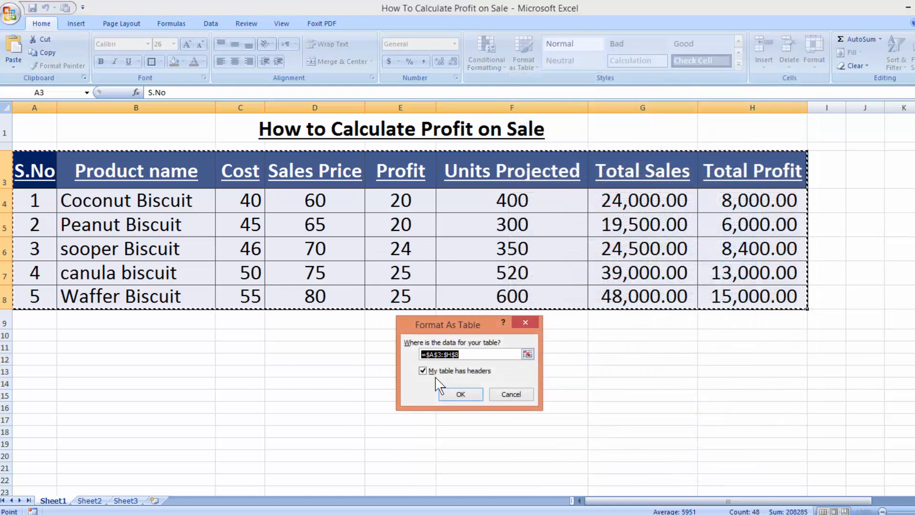
{"action": "left_click", "coordinate": [461, 394]}
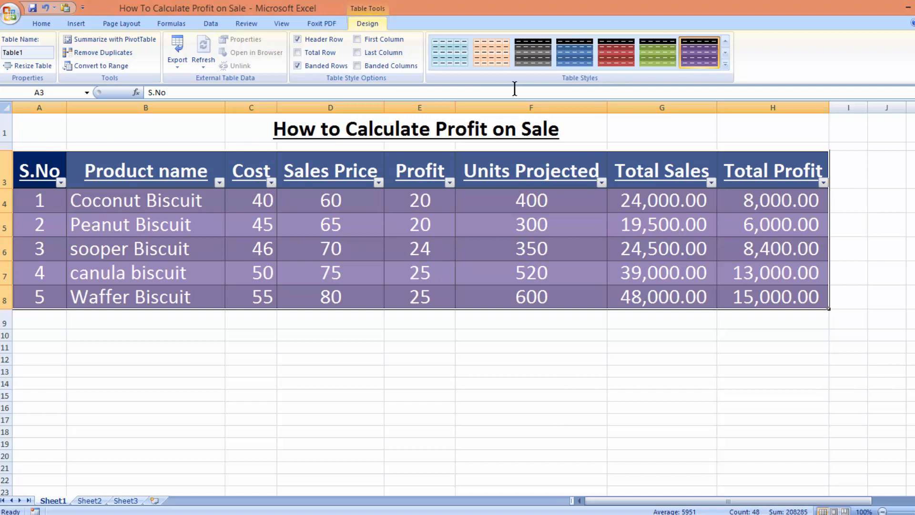
- Preview other styles for the table and try the Total Row option, switching it on and back off
{"action": "left_click", "coordinate": [725, 65]}
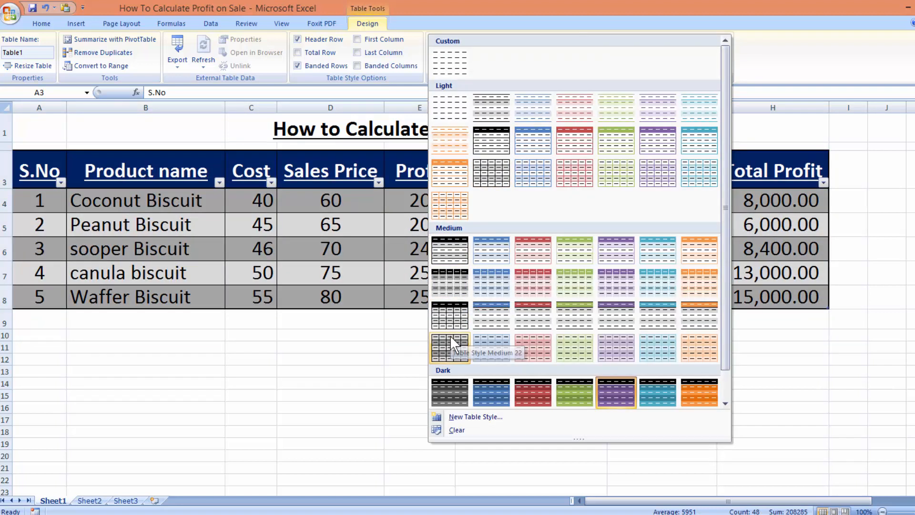
{"action": "left_click", "coordinate": [385, 411]}
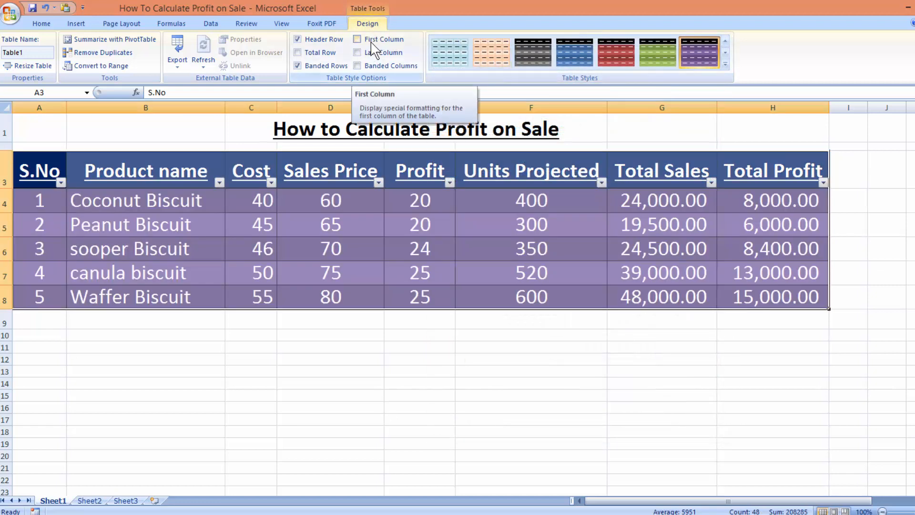
{"action": "left_click", "coordinate": [314, 53]}
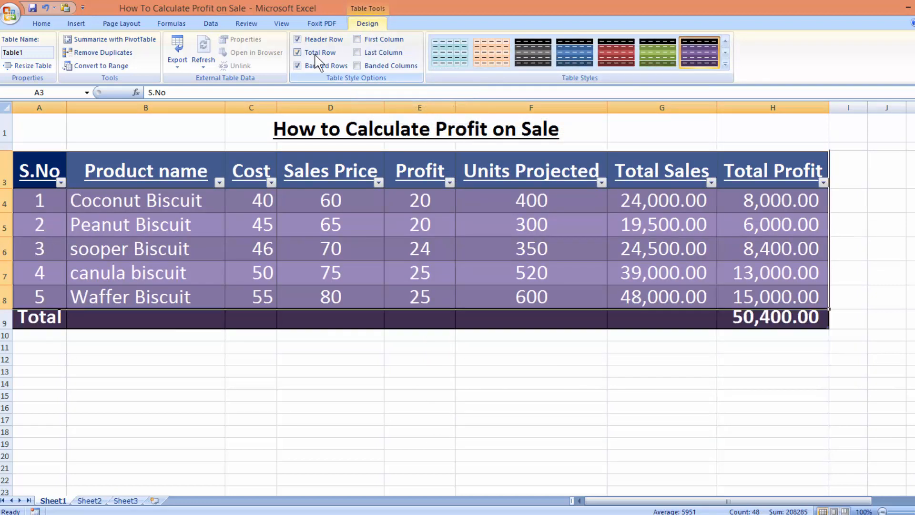
{"action": "left_click", "coordinate": [313, 52]}
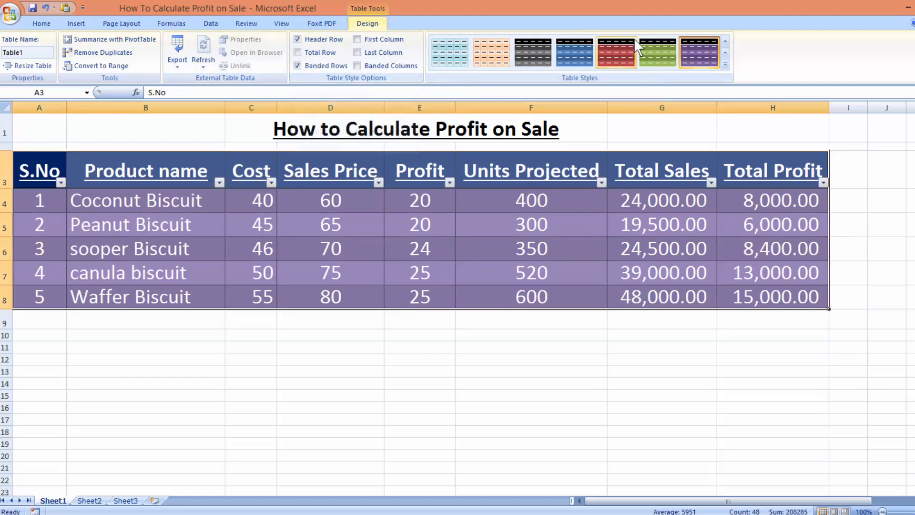
- Clear the table style and remove the dark blue fill and white font colour from the heading row
{"action": "left_click", "coordinate": [726, 64]}
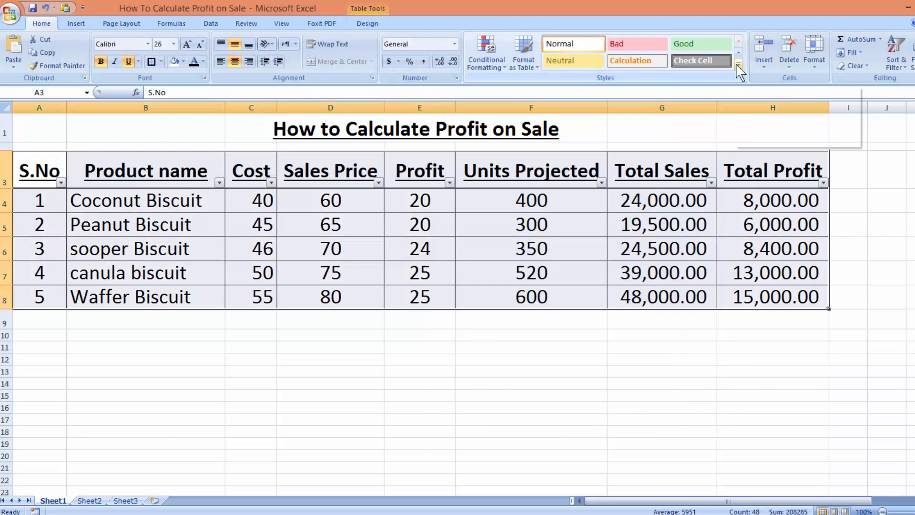
{"action": "left_click", "coordinate": [738, 65]}
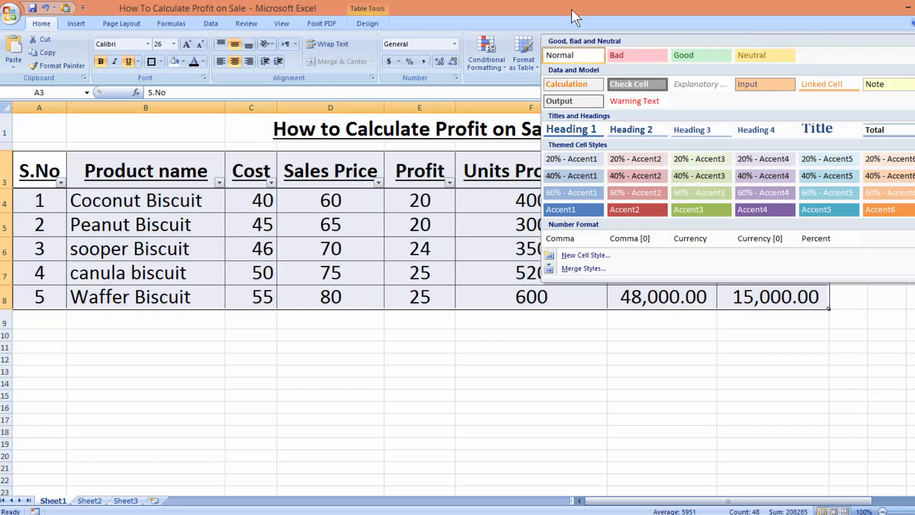
{"action": "left_click", "coordinate": [591, 6]}
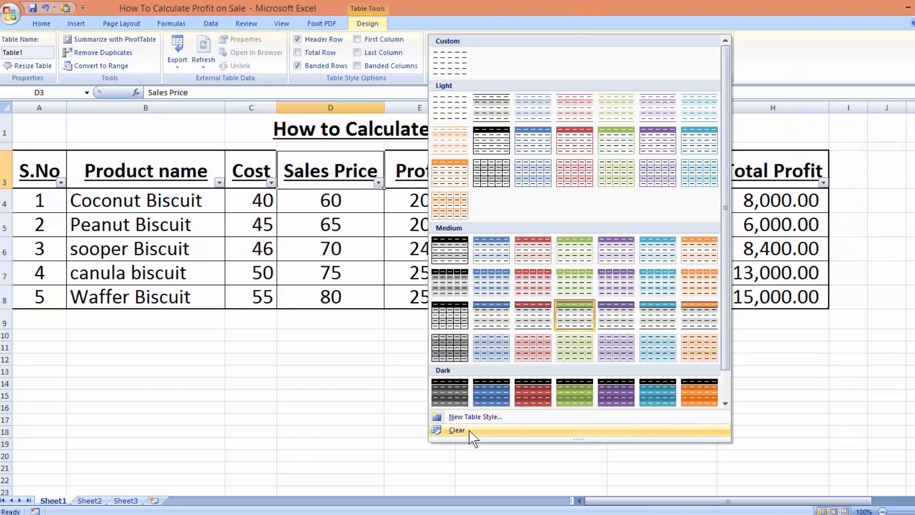
{"action": "left_click", "coordinate": [469, 431]}
{"action": "left_click", "coordinate": [600, 381]}
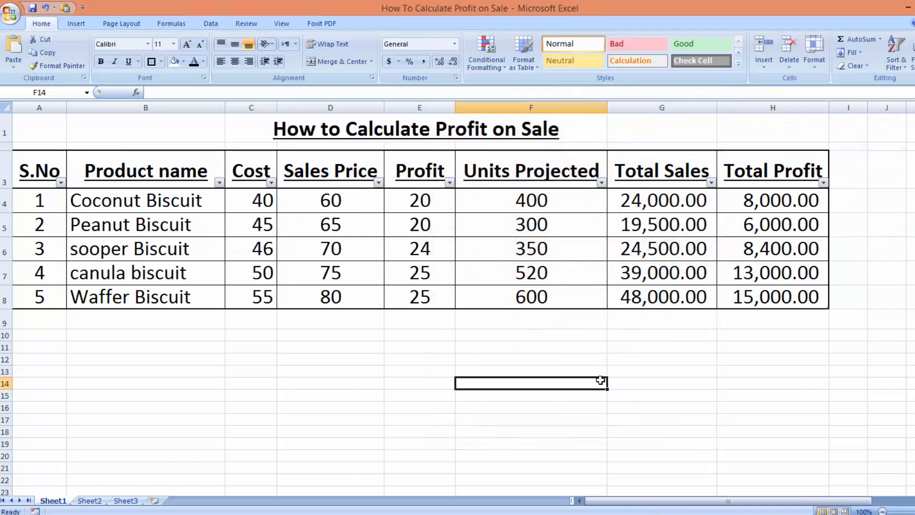
- Apply a light table style with purple text to A3:H8 and set the table's font colour to black
{"action": "left_click_drag", "start_coordinate": [44, 171], "coordinate": [746, 294]}
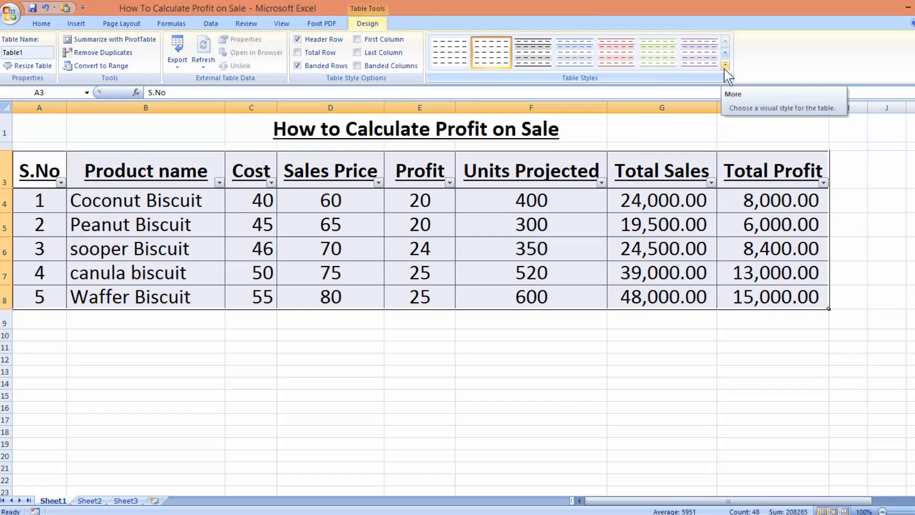
{"action": "left_click", "coordinate": [725, 64]}
{"action": "left_click", "coordinate": [482, 472]}
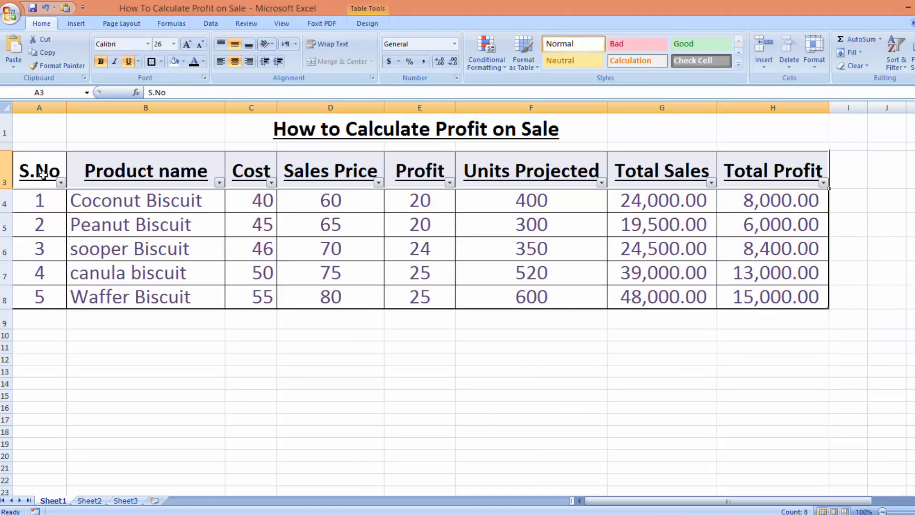
{"action": "left_click", "coordinate": [42, 174]}
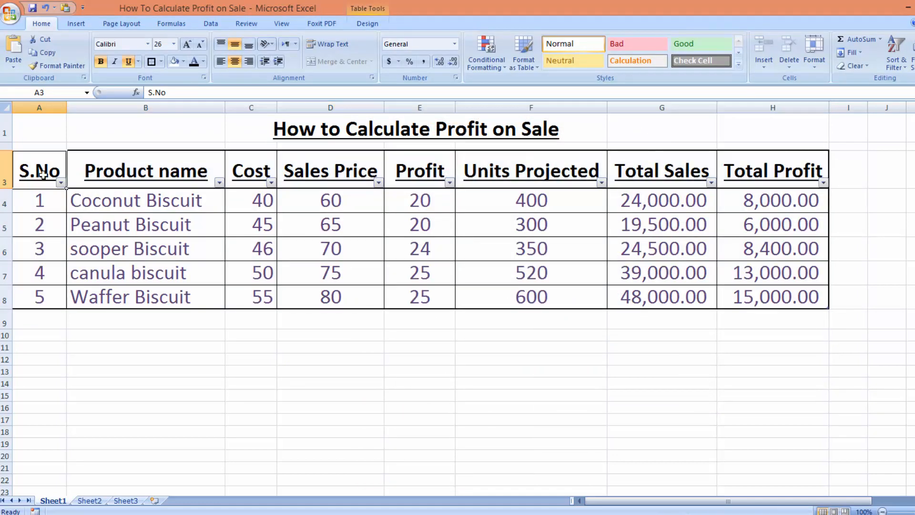
{"action": "left_click_drag", "start_coordinate": [67, 175], "coordinate": [750, 301]}
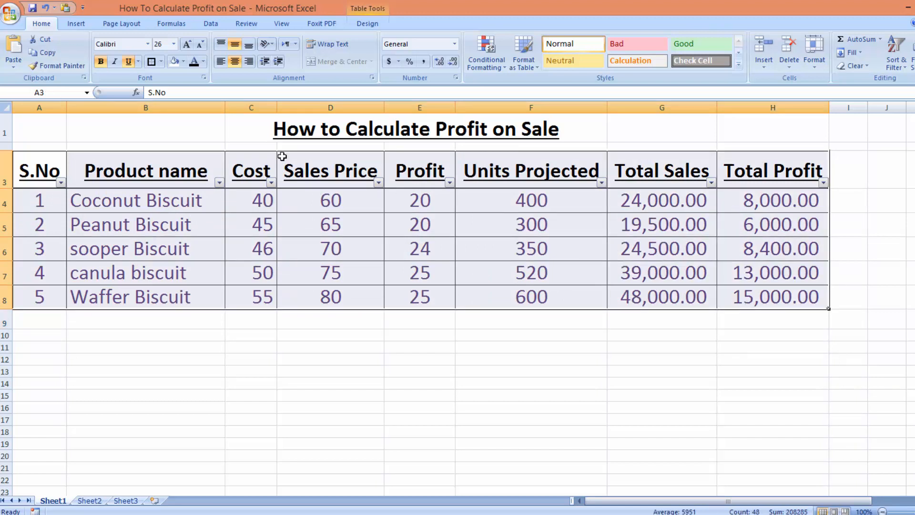
{"action": "left_click", "coordinate": [195, 62]}
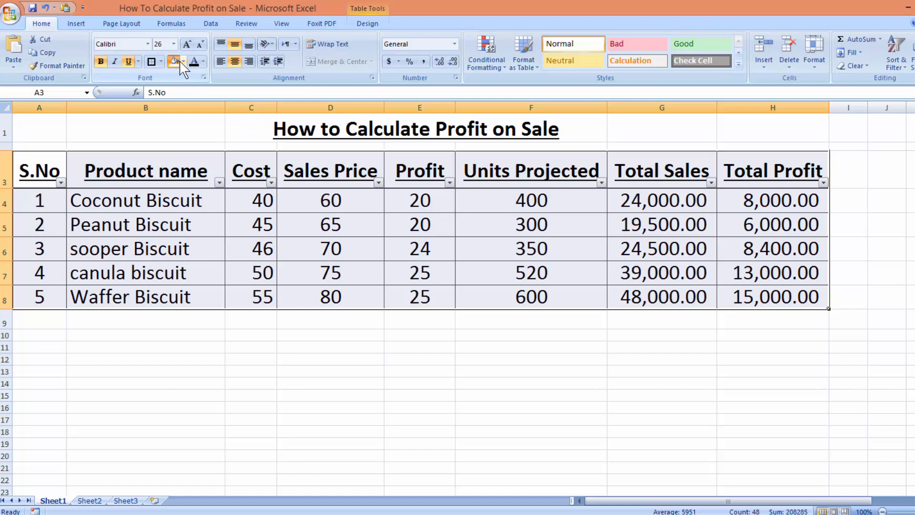
{"action": "left_click", "coordinate": [102, 200]}
- Fill the heading row A3:H3 with standard orange
{"action": "left_click_drag", "start_coordinate": [37, 169], "coordinate": [772, 176]}
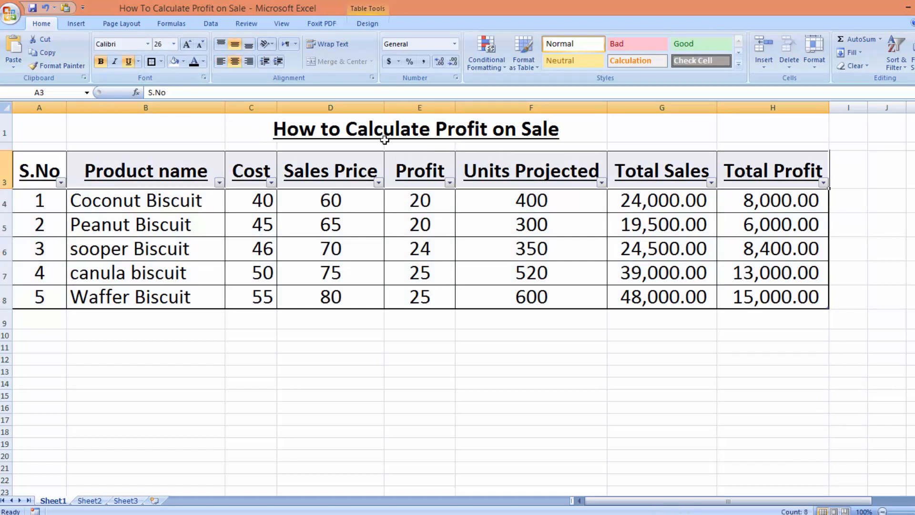
{"action": "left_click", "coordinate": [183, 62]}
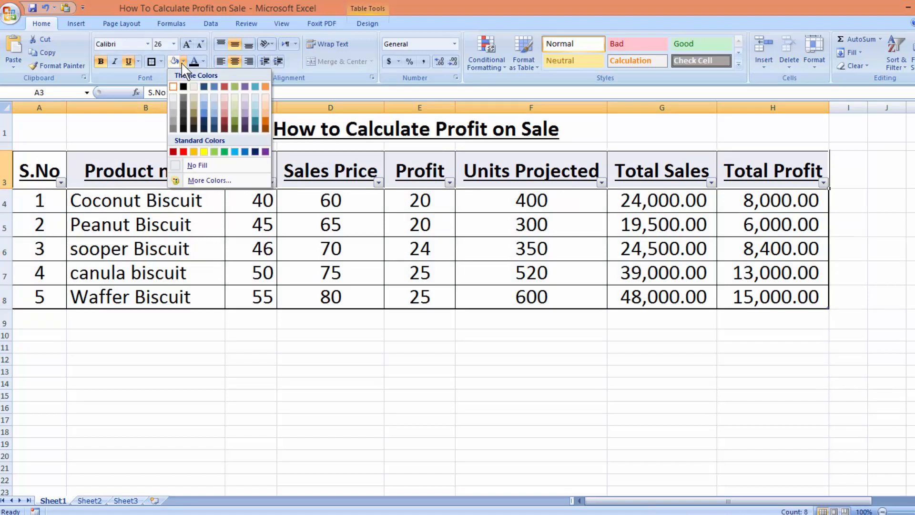
{"action": "left_click", "coordinate": [193, 151]}
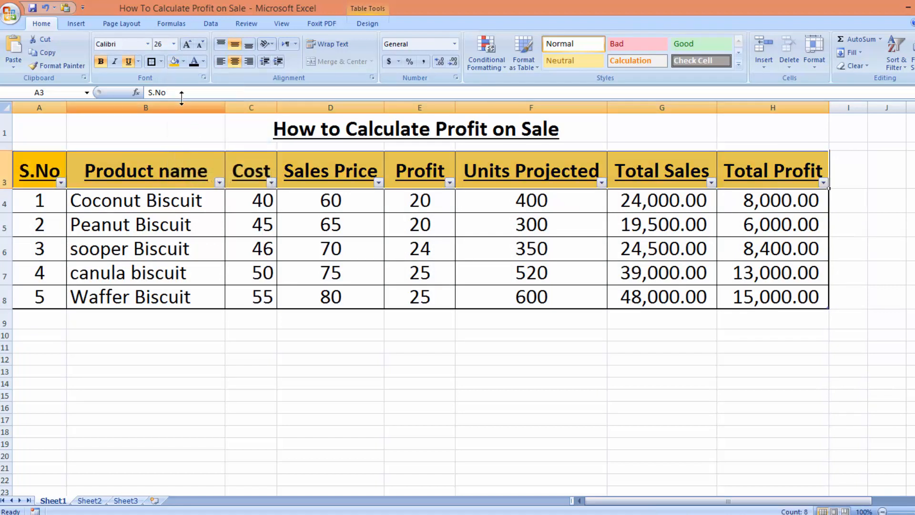
{"action": "left_click", "coordinate": [229, 201]}
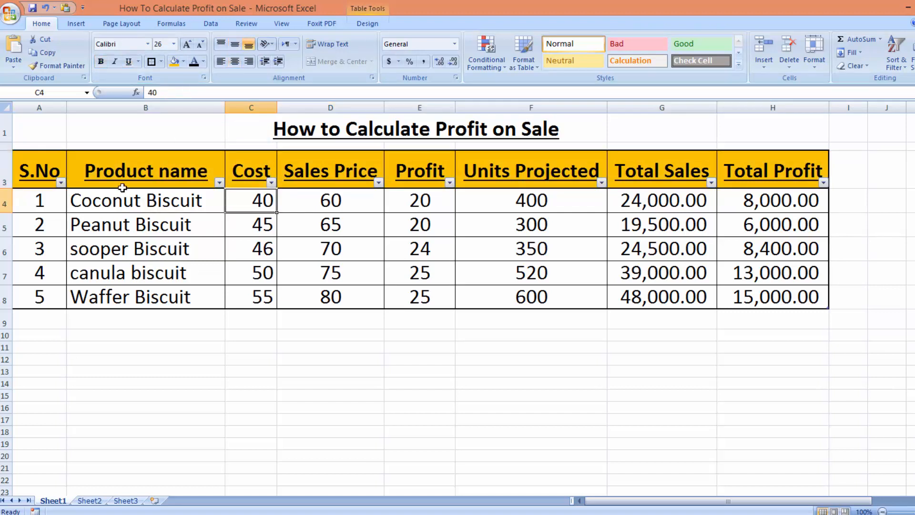
- Fill the heading row A3:H3 with standard yellow
{"action": "left_click_drag", "start_coordinate": [58, 181], "coordinate": [759, 178]}
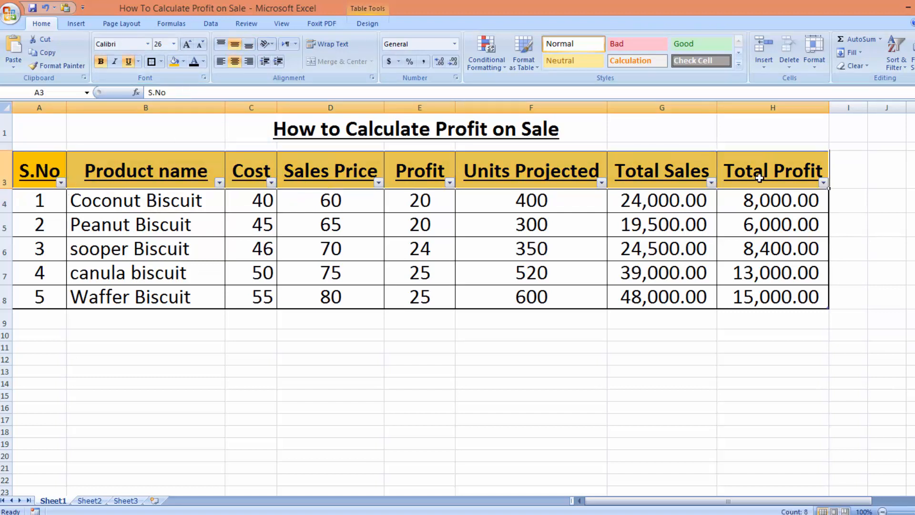
{"action": "left_click", "coordinate": [184, 61]}
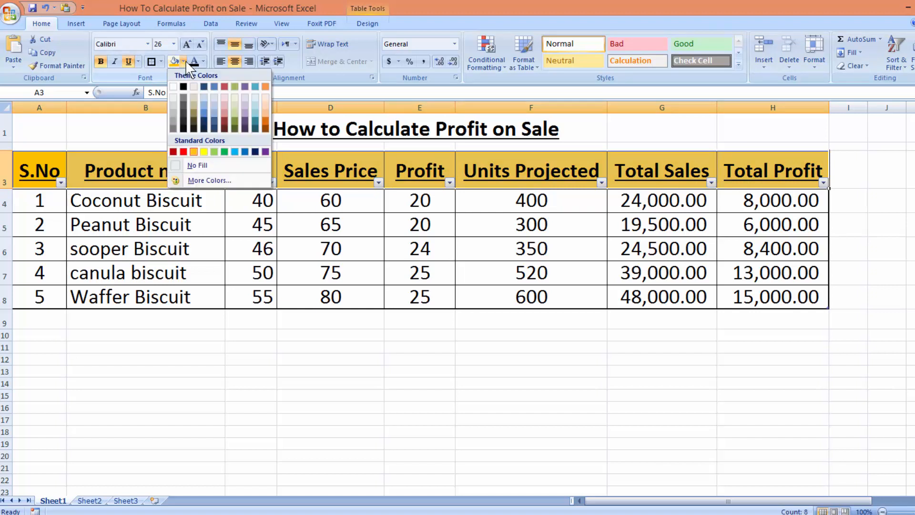
{"action": "left_click", "coordinate": [202, 152]}
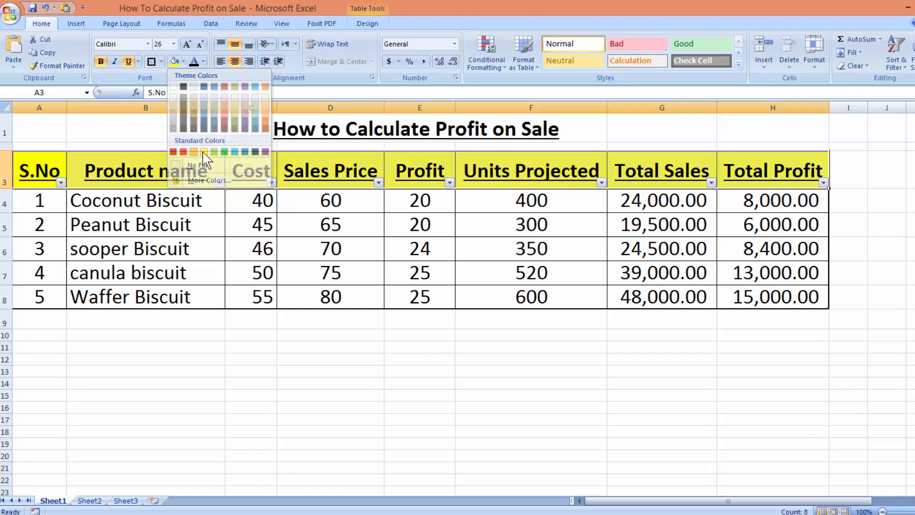
{"action": "left_click", "coordinate": [163, 244]}
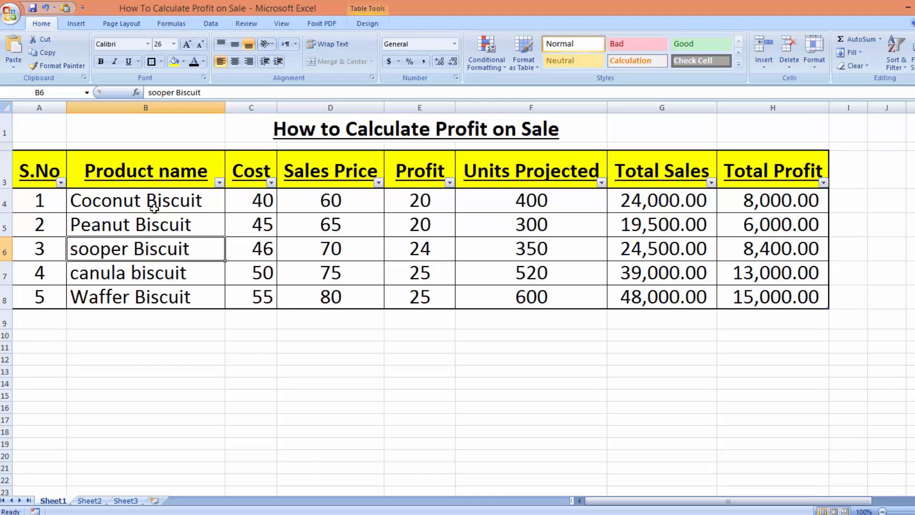
- Fill the merged title cell "How to Calculate Profit on Sale" with dark blue and set its font colour to white
{"action": "left_click", "coordinate": [337, 134]}
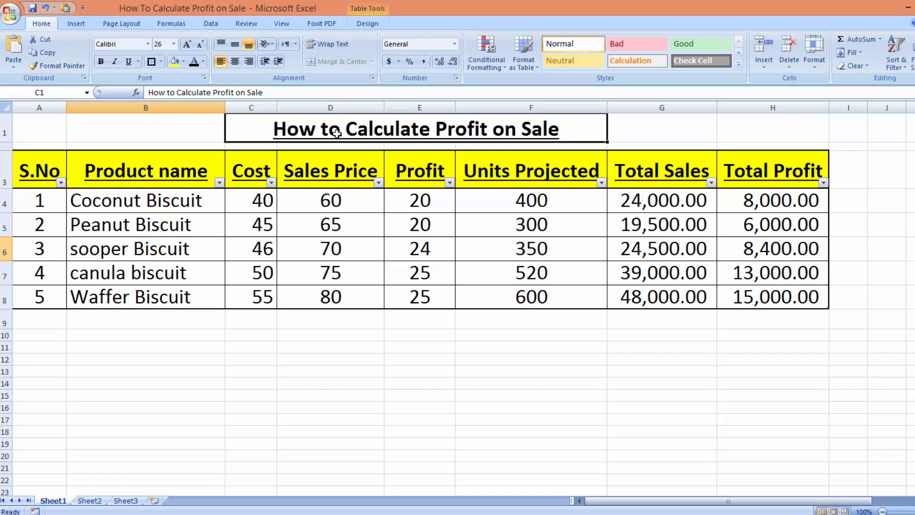
{"action": "left_click", "coordinate": [184, 61]}
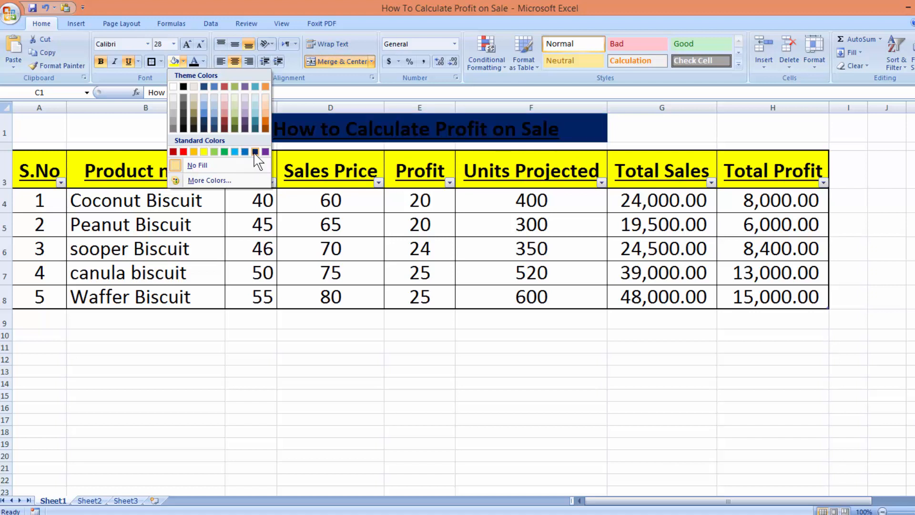
{"action": "left_click", "coordinate": [255, 152]}
{"action": "left_click", "coordinate": [204, 61]}
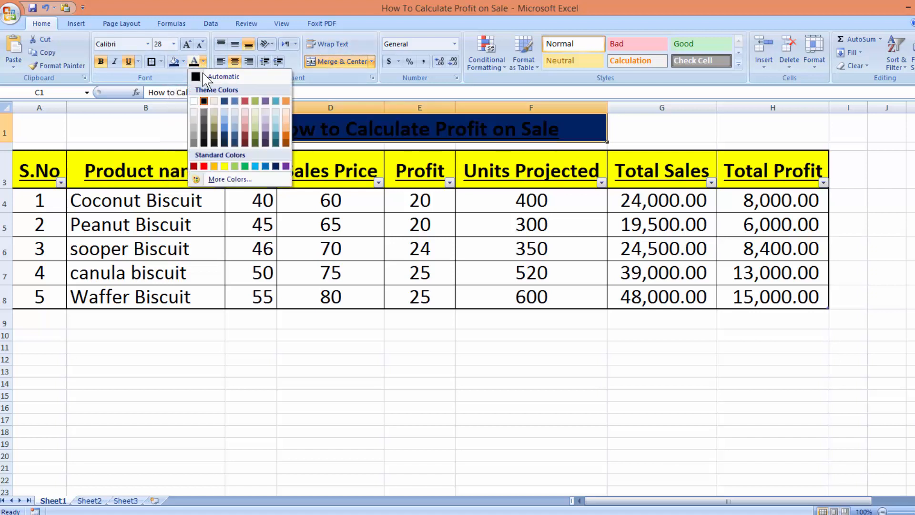
{"action": "left_click", "coordinate": [194, 101]}
{"action": "left_click", "coordinate": [313, 263]}
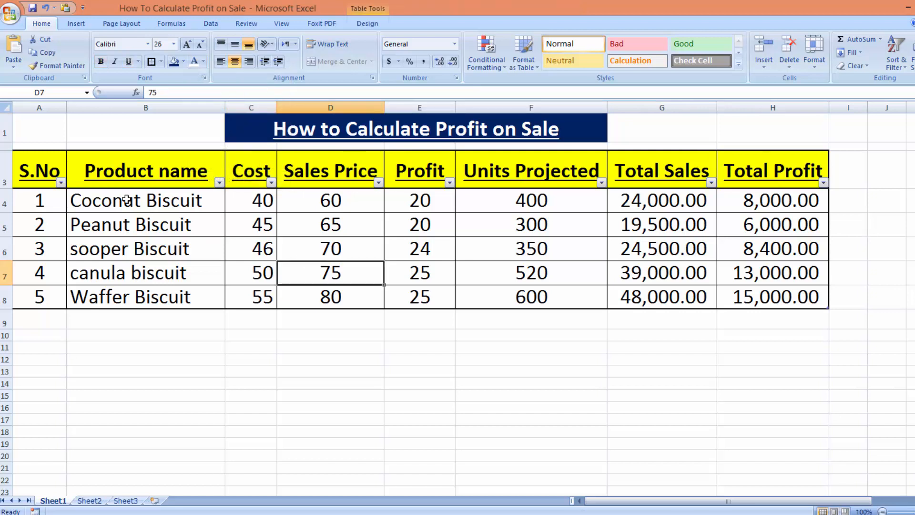
{"action": "left_click", "coordinate": [324, 126]}
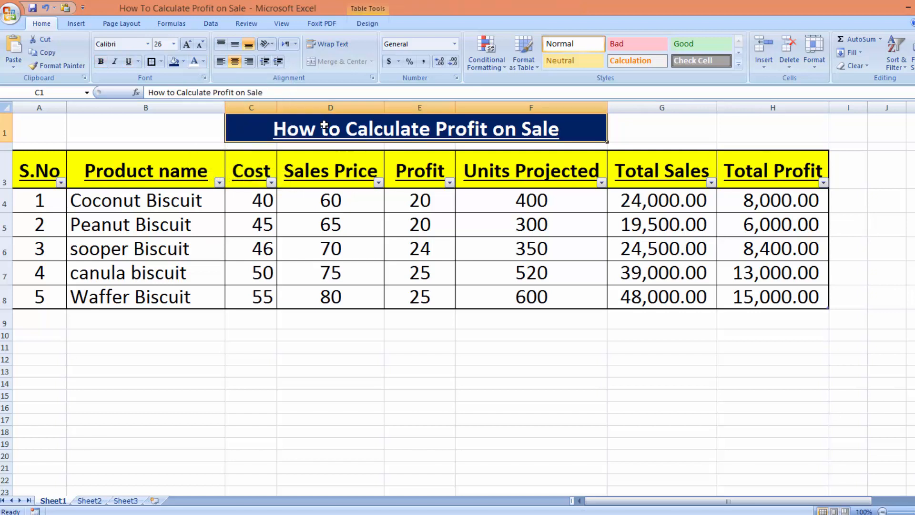
- Enlarge the merged title "How to Calculate Profit on Sale" to font size 36
{"action": "left_click", "coordinate": [184, 47]}
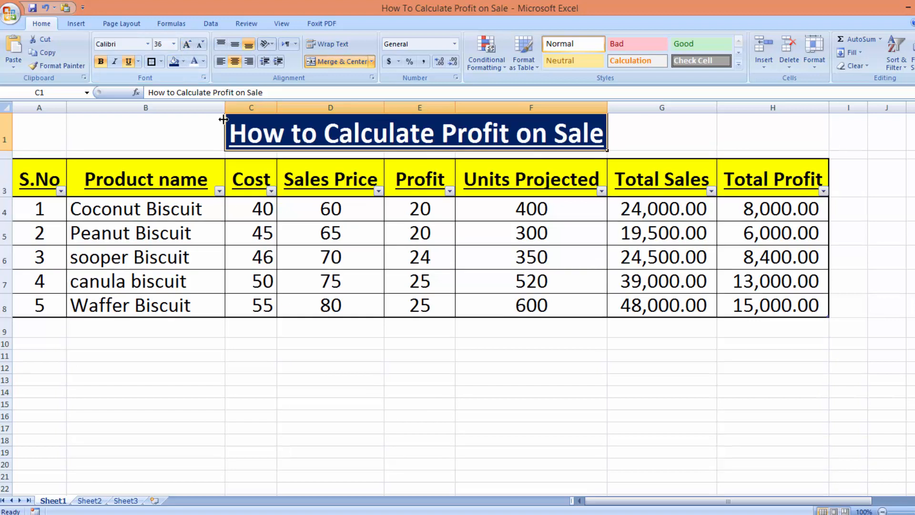
{"action": "left_click", "coordinate": [373, 243]}
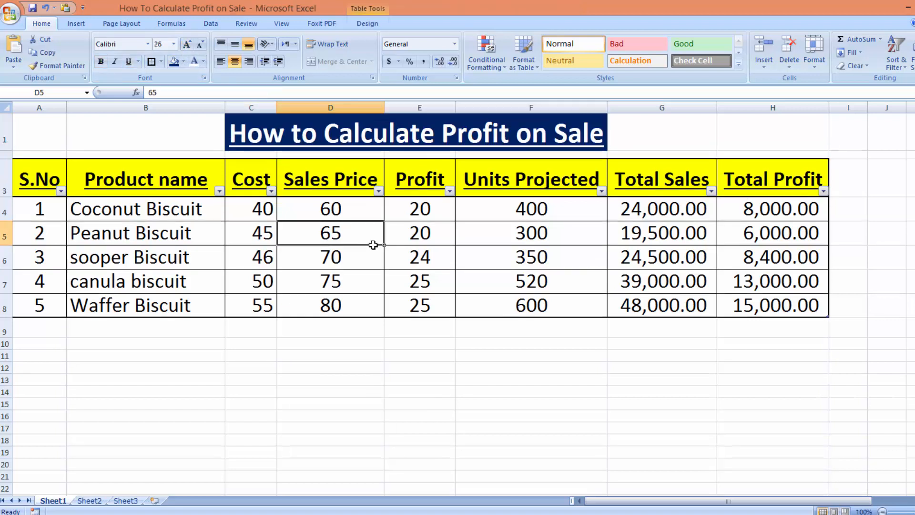
- Filter the Product name column to show only canula biscuit
{"action": "left_click", "coordinate": [219, 192]}
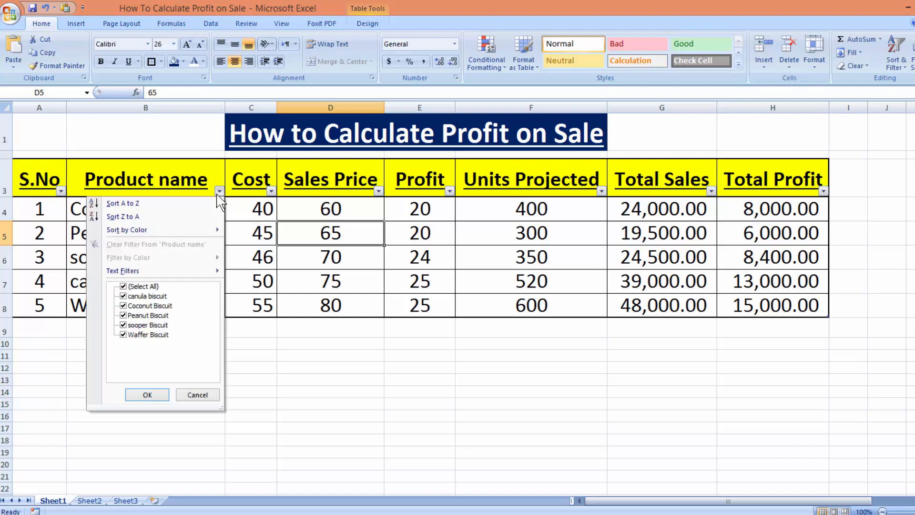
{"action": "left_click", "coordinate": [123, 306]}
{"action": "left_click", "coordinate": [124, 316]}
{"action": "left_click", "coordinate": [123, 286]}
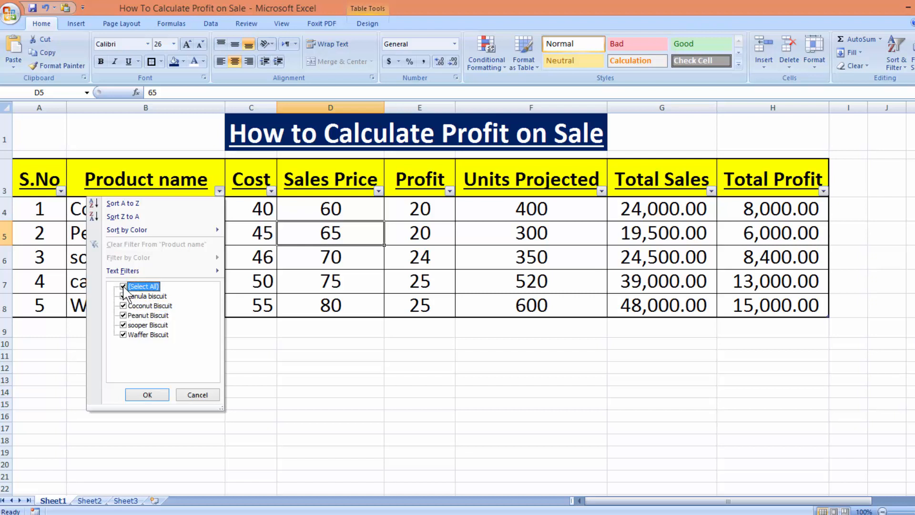
{"action": "left_click", "coordinate": [122, 286]}
{"action": "left_click", "coordinate": [124, 296]}
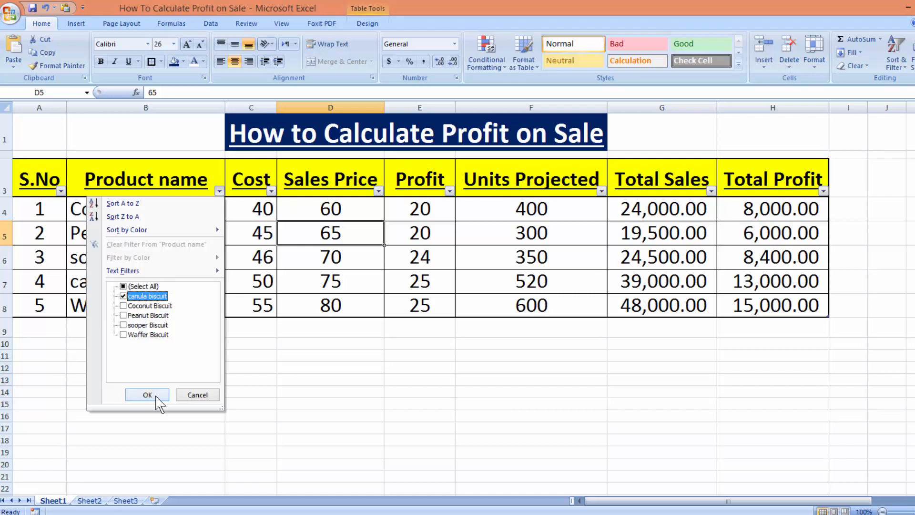
{"action": "left_click", "coordinate": [148, 394]}
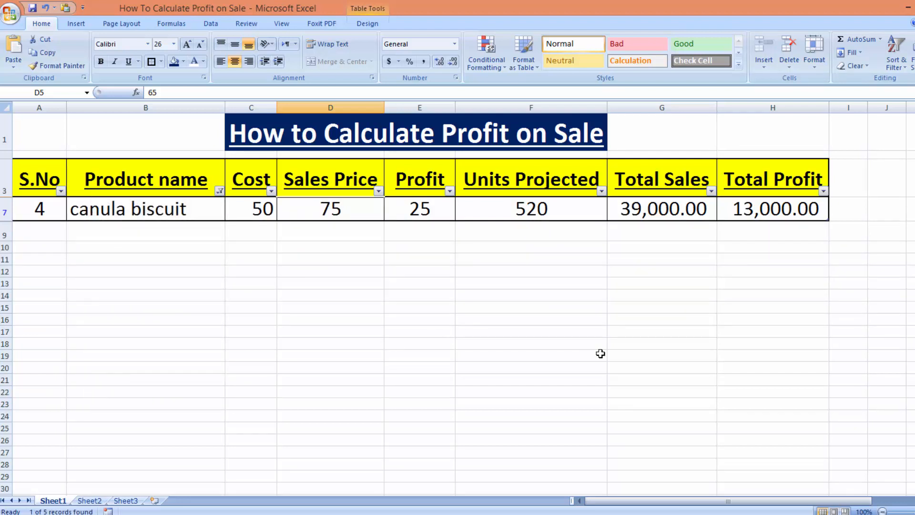
- Reselect all products in the Product name filter to show every row of the table
{"action": "left_click", "coordinate": [220, 190]}
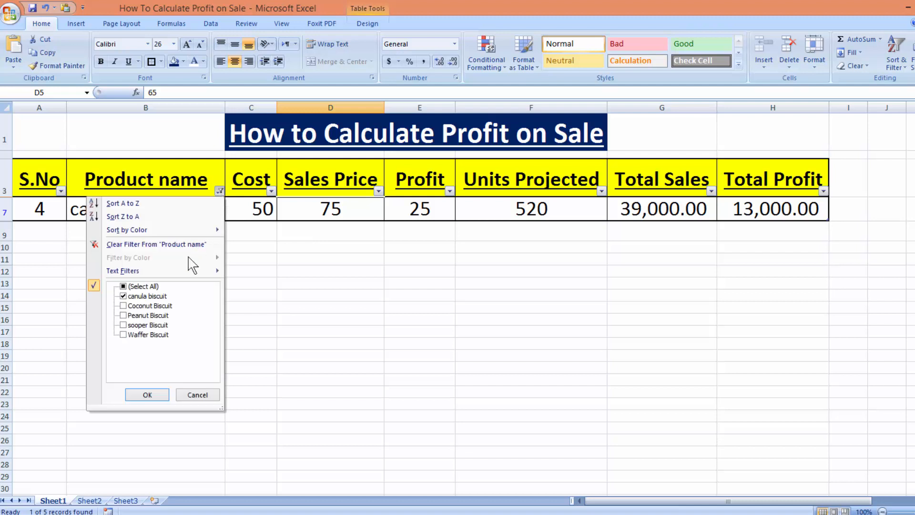
{"action": "left_click", "coordinate": [124, 287]}
{"action": "left_click", "coordinate": [123, 287]}
{"action": "left_click", "coordinate": [148, 395]}
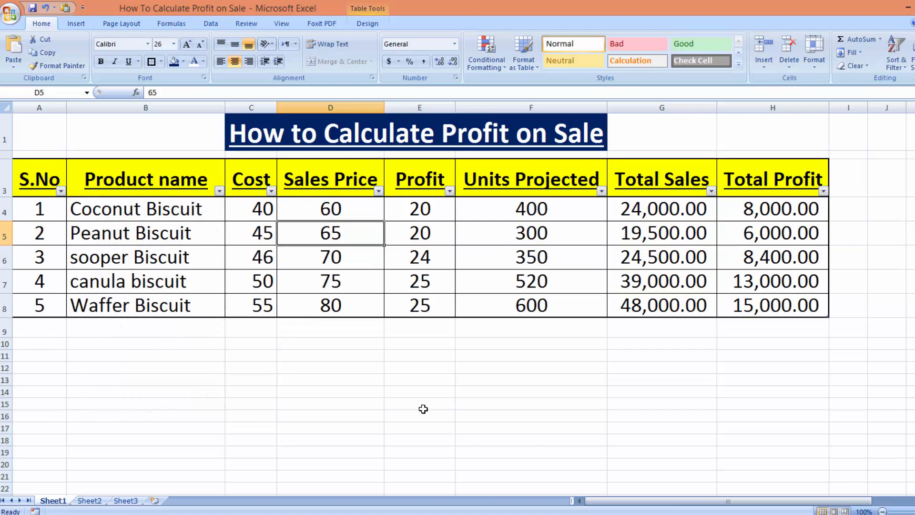